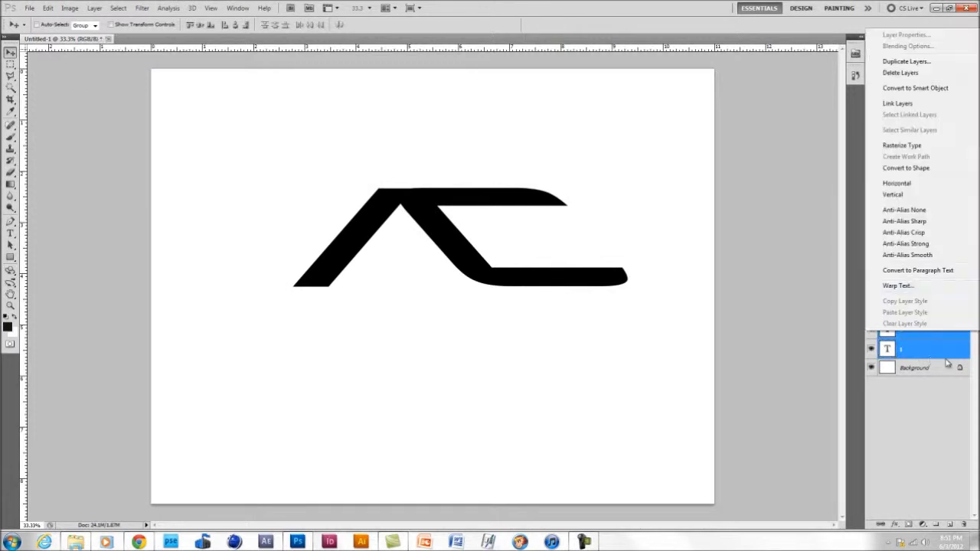
# - Merge the letter layers into one rasterized layer and cut a thin horizontal strip out across the legs of the AC logo
pyautogui.click(933, 337)
pyautogui.press('m')
pyautogui.hotkey('ctrl', 'alt', 'shift', 'm')
pyautogui.click(679, 79)
pyautogui.rightClick(950, 347)
pyautogui.rightClick(951, 355)
pyautogui.click(49, 8)
pyautogui.moveTo(100, 8)
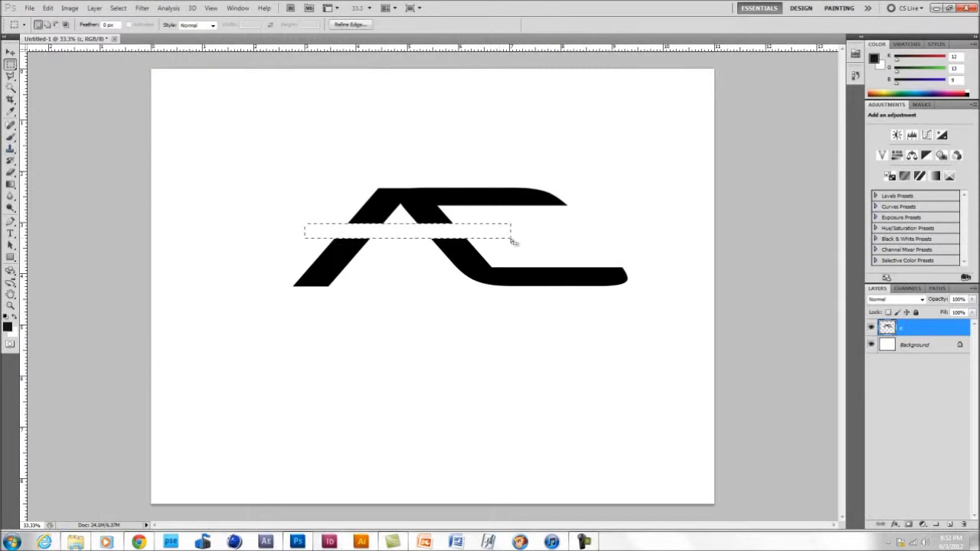
pyautogui.click(11, 52)
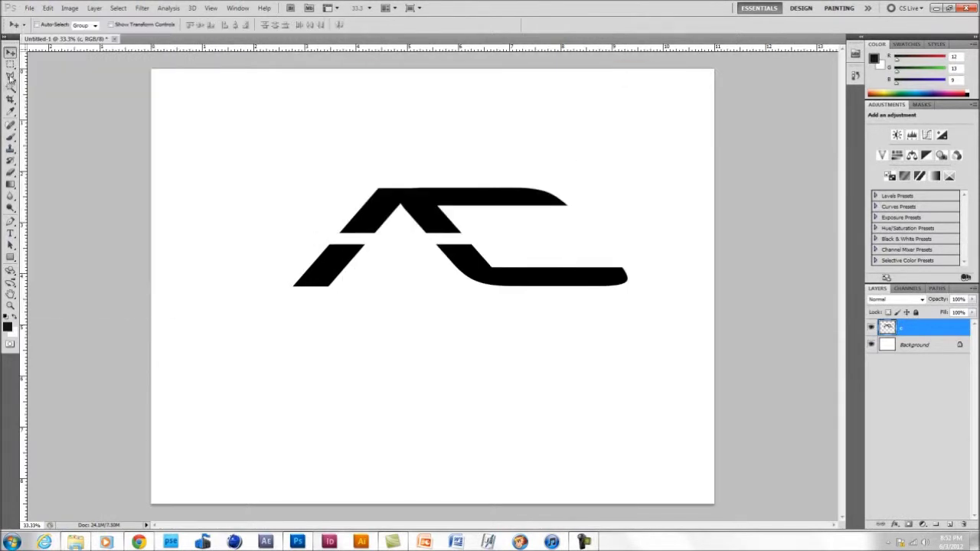
# - Export the logo's work path to an Illustrator file and close the document
pyautogui.click(29, 7)
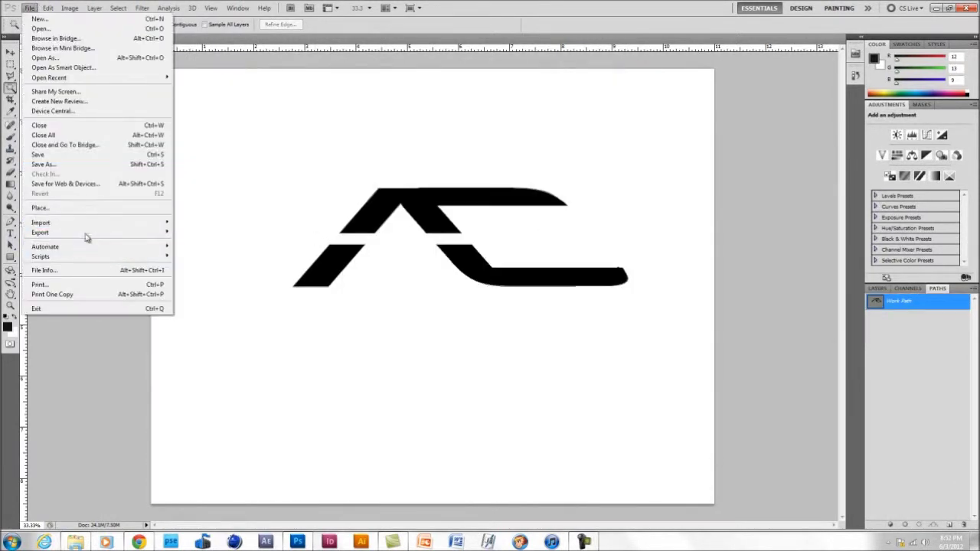
pyautogui.moveTo(84, 224)
pyautogui.click(204, 239)
pyautogui.press('Return')
pyautogui.click(402, 259)
pyautogui.click(114, 39)
pyautogui.click(492, 212)
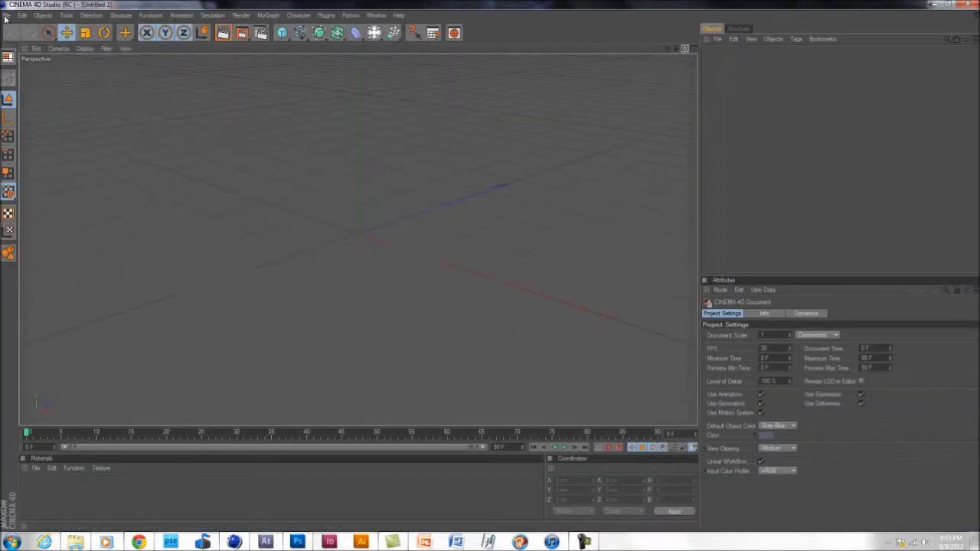
# - Switch to Cinema 4D and open the Illustrator file logo 2 with its import settings
pyautogui.click(6, 16)
pyautogui.click(23, 45)
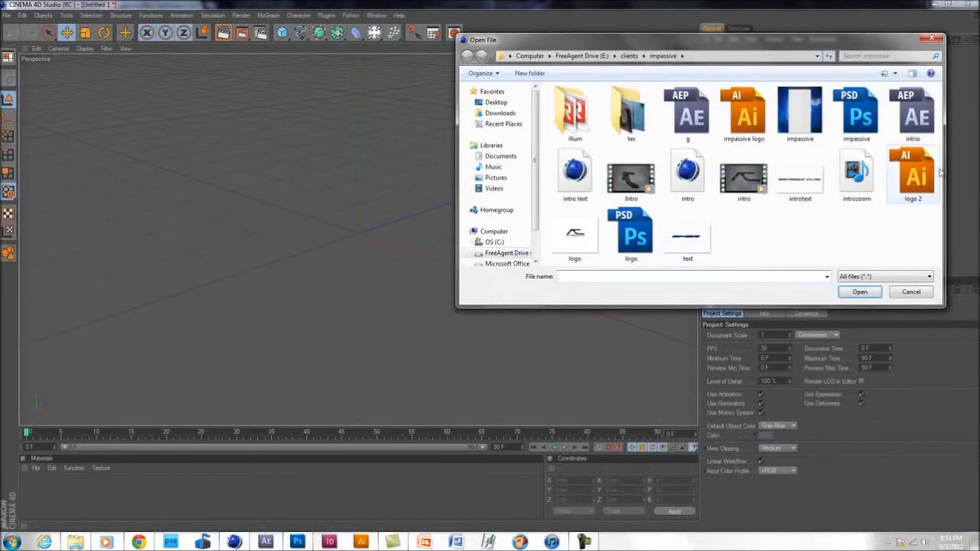
pyautogui.doubleClick(911, 173)
pyautogui.click(775, 335)
# - Extrude the imported logo paths into 3D and group the pieces under a null named Logo
pyautogui.moveTo(684, 48); pyautogui.dragTo(473, 280)
pyautogui.moveTo(320, 33); pyautogui.dragTo(398, 34)
pyautogui.click(705, 62)
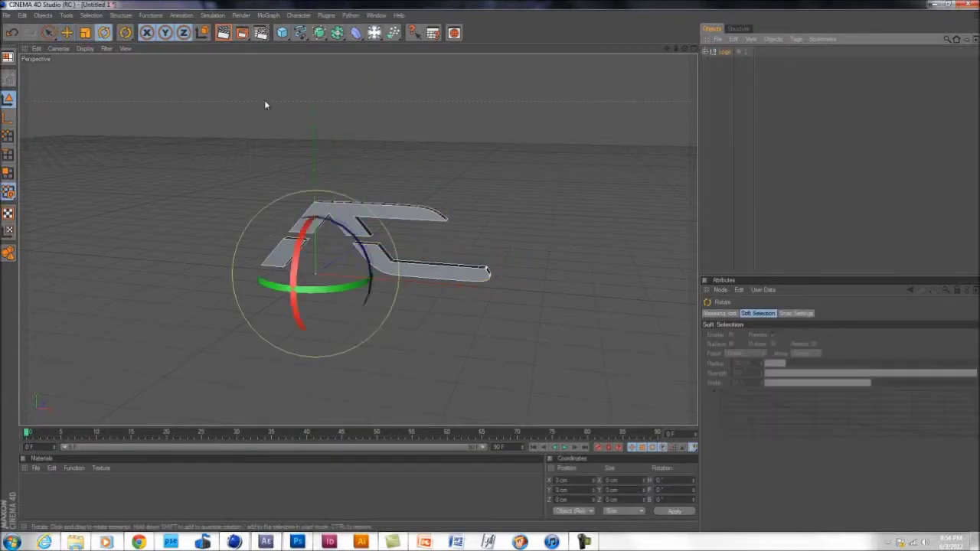
pyautogui.press('e')
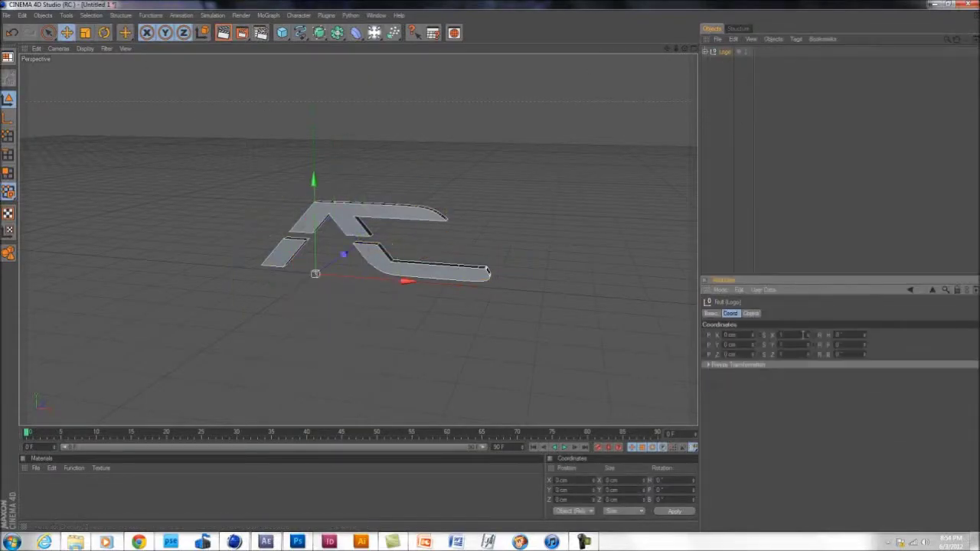
pyautogui.moveTo(864, 336); pyautogui.dragTo(865, 337)
pyautogui.hotkey('ctrl', 'z')
pyautogui.hotkey('ctrl', 'z')
pyautogui.hotkey('ctrl', 'z')
# - Examine the three extruded logo pieces and their paths inside the group
pyautogui.click(705, 52)
pyautogui.click(746, 62)
pyautogui.click(746, 93)
pyautogui.click(716, 314)
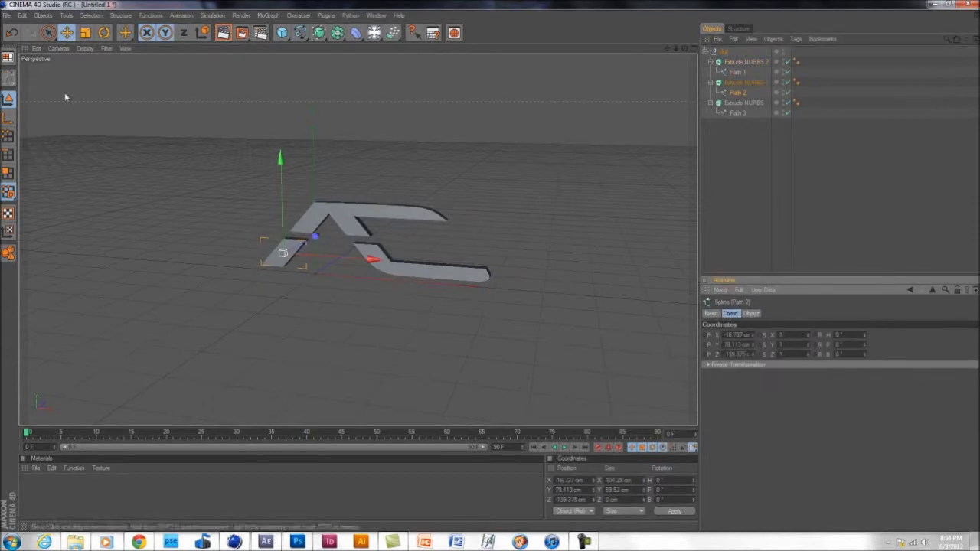
pyautogui.hotkey('ctrl', 'z')
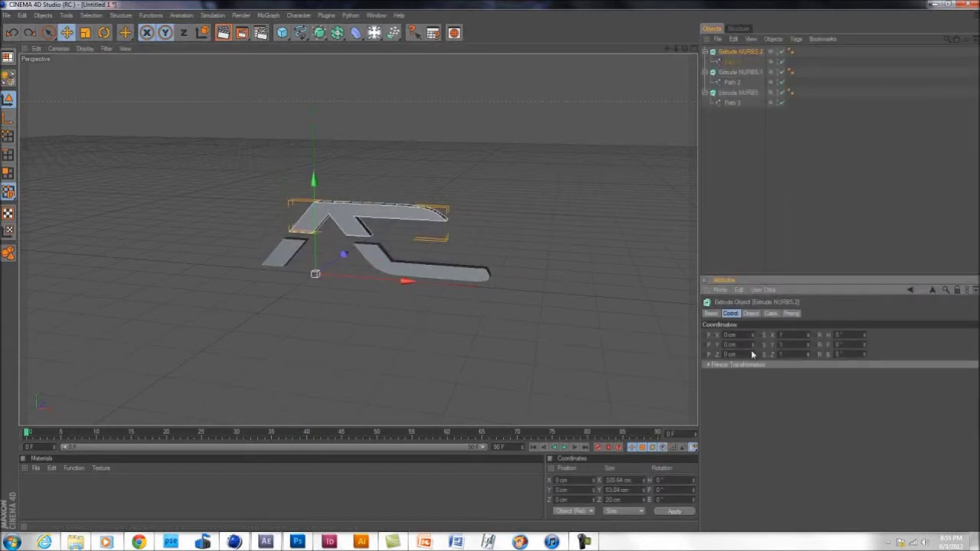
pyautogui.click(750, 74)
pyautogui.keyDown('alt'); pyautogui.moveTo(563, 222); pyautogui.dragTo(517, 256); pyautogui.keyUp('alt')
pyautogui.click(737, 74)
pyautogui.hotkey('ctrl', 'y')
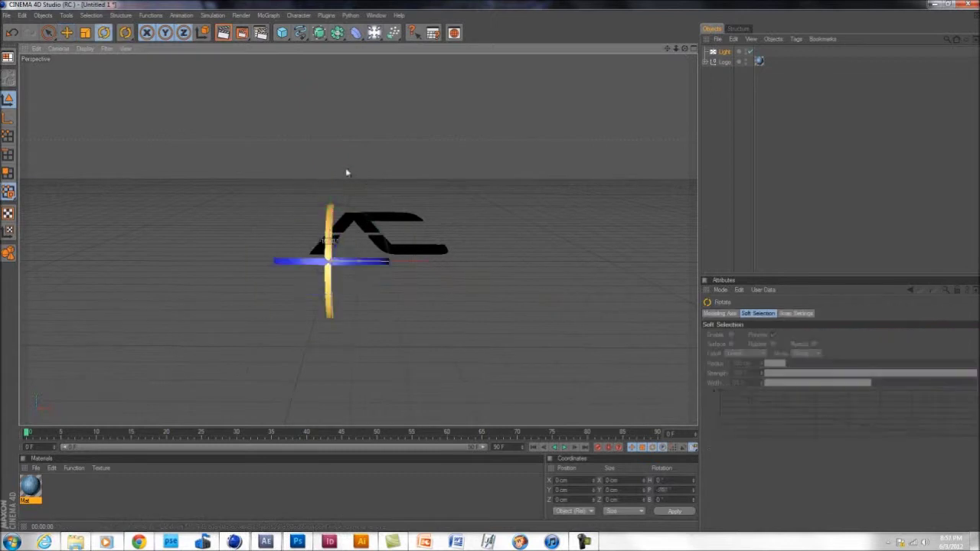
# - Add a MoText object reading Impassive in a wide angular display font and shift it sideways along X below the logo
pyautogui.keyDown('alt'); pyautogui.moveTo(138, 138); pyautogui.dragTo(375, 167); pyautogui.keyUp('alt')
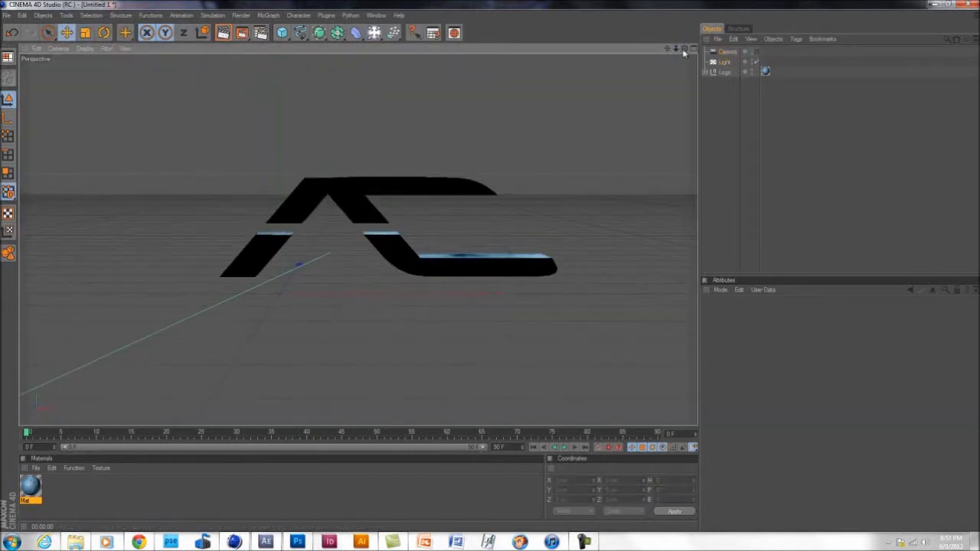
pyautogui.click(756, 51)
pyautogui.scroll(-6, 575, 258)
pyautogui.scroll(6, 464, 290)
pyautogui.click(756, 51)
pyautogui.moveTo(685, 48); pyautogui.dragTo(509, 303)
pyautogui.click(268, 15)
pyautogui.click(295, 107)
pyautogui.moveTo(735, 357); pyautogui.dragTo(698, 356)
pyautogui.write('Imp')
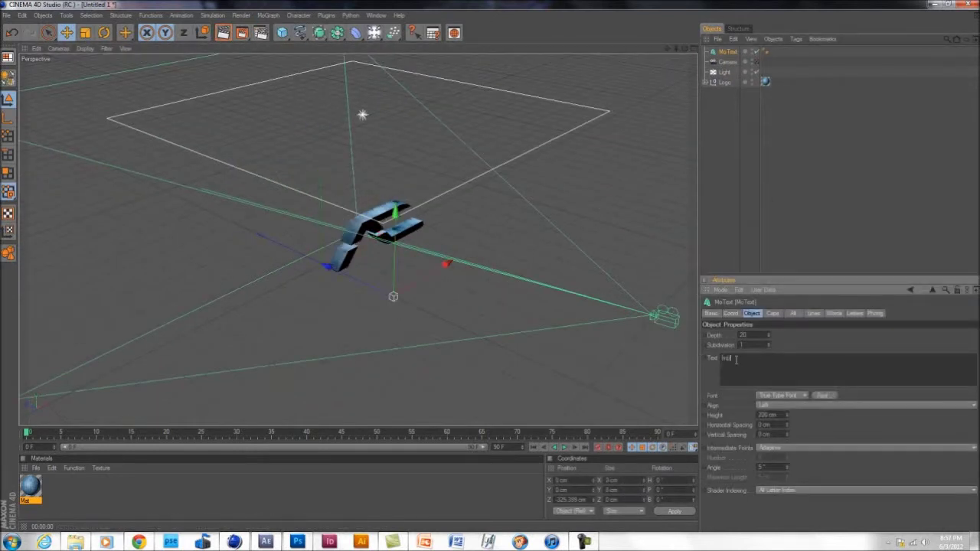
pyautogui.write('assive')
pyautogui.click(456, 208)
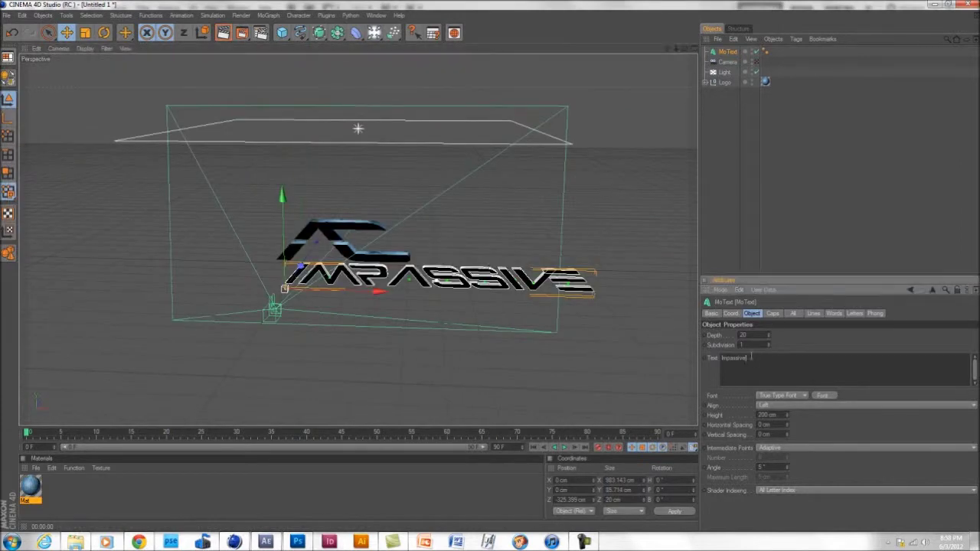
pyautogui.moveTo(612, 273); pyautogui.dragTo(429, 269)
# - Add a second MoText object reading clan in the AVP font
pyautogui.click(268, 15)
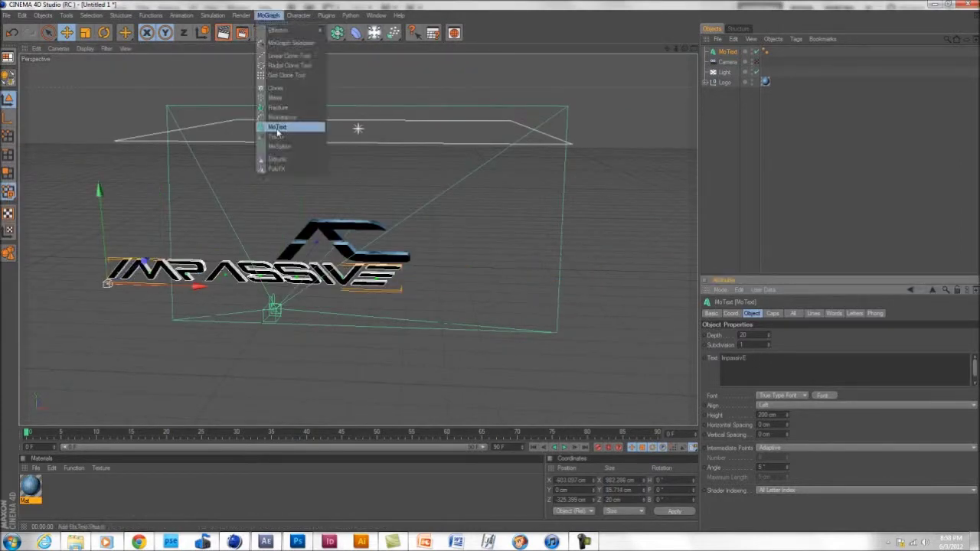
pyautogui.click(276, 129)
pyautogui.moveTo(735, 358); pyautogui.dragTo(698, 357)
pyautogui.write('clan')
pyautogui.click(825, 396)
pyautogui.write('AVP')
pyautogui.press('Return')
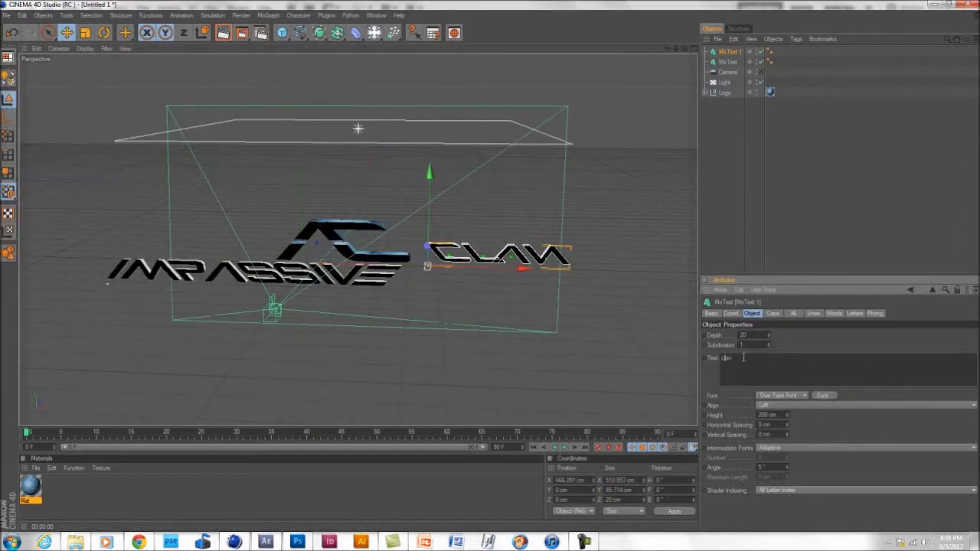
# - Move both text objects in front of the logo to about Z -957 cm and line them up side by side
pyautogui.keyDown('alt'); pyautogui.moveTo(367, 268); pyautogui.dragTo(490, 306); pyautogui.keyUp('alt')
pyautogui.moveTo(339, 275); pyautogui.dragTo(474, 297)
pyautogui.keyDown('alt'); pyautogui.moveTo(475, 297); pyautogui.dragTo(428, 222); pyautogui.keyUp('alt')
pyautogui.click(728, 62)
pyautogui.moveTo(75, 284); pyautogui.dragTo(222, 305)
pyautogui.moveTo(684, 48); pyautogui.dragTo(492, 269)
pyautogui.click(729, 52)
pyautogui.moveTo(684, 49); pyautogui.dragTo(492, 269)
pyautogui.moveTo(483, 343); pyautogui.dragTo(490, 344)
pyautogui.moveTo(684, 48); pyautogui.dragTo(492, 269)
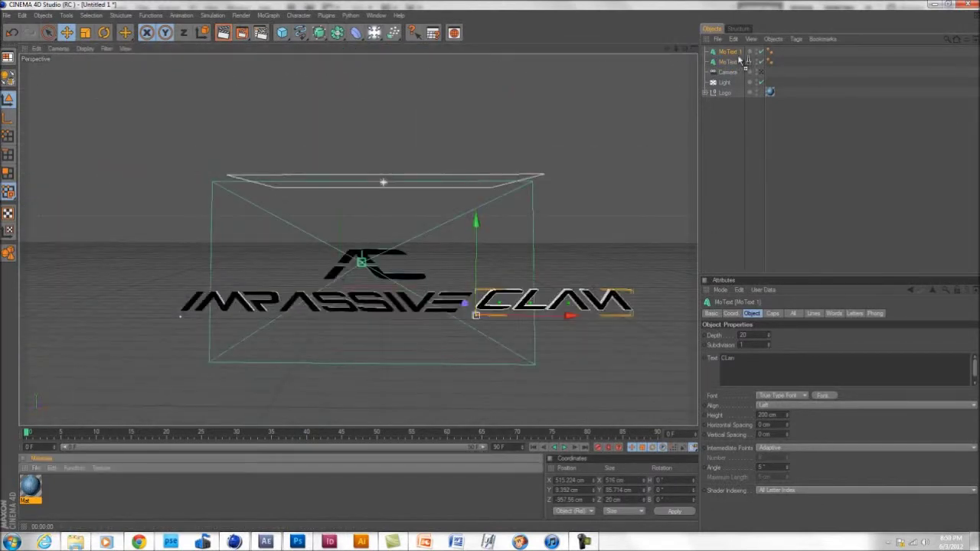
# - Scale both text objects down to a height of about 88 cm and reposition the Clan text in front of the logo
pyautogui.hotkey('ctrl', 'r')
pyautogui.click(525, 236)
pyautogui.moveTo(675, 48); pyautogui.dragTo(678, 54)
pyautogui.click(693, 48)
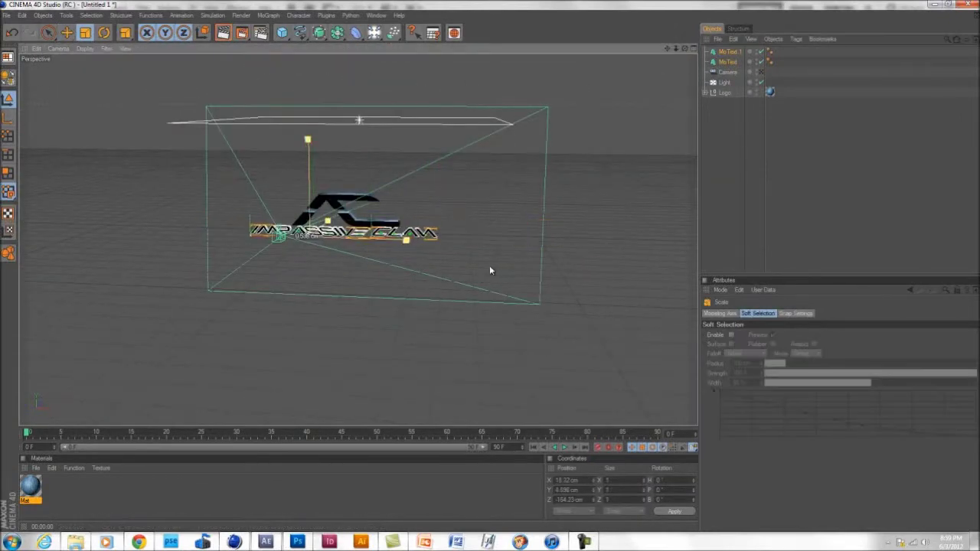
pyautogui.scroll(5, 490, 269)
pyautogui.press('t')
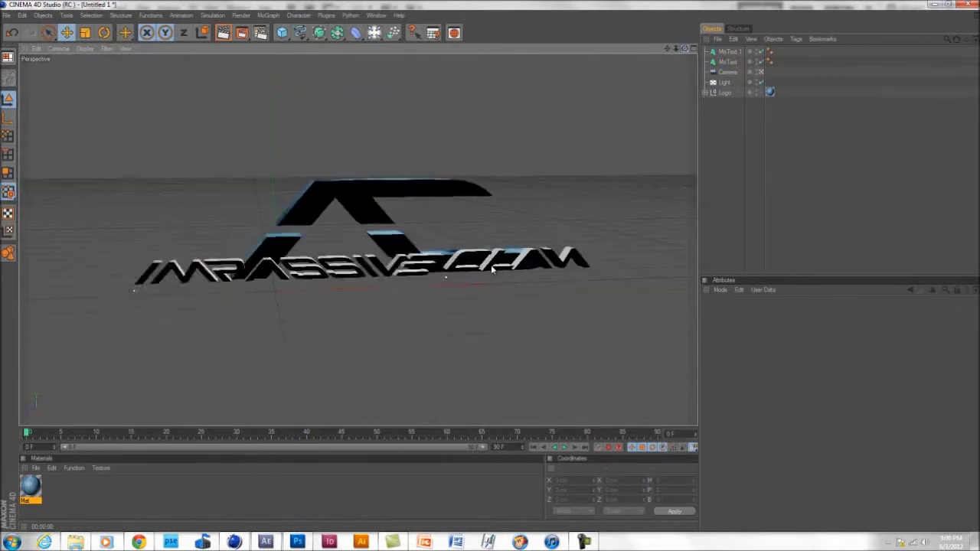
pyautogui.click(492, 268)
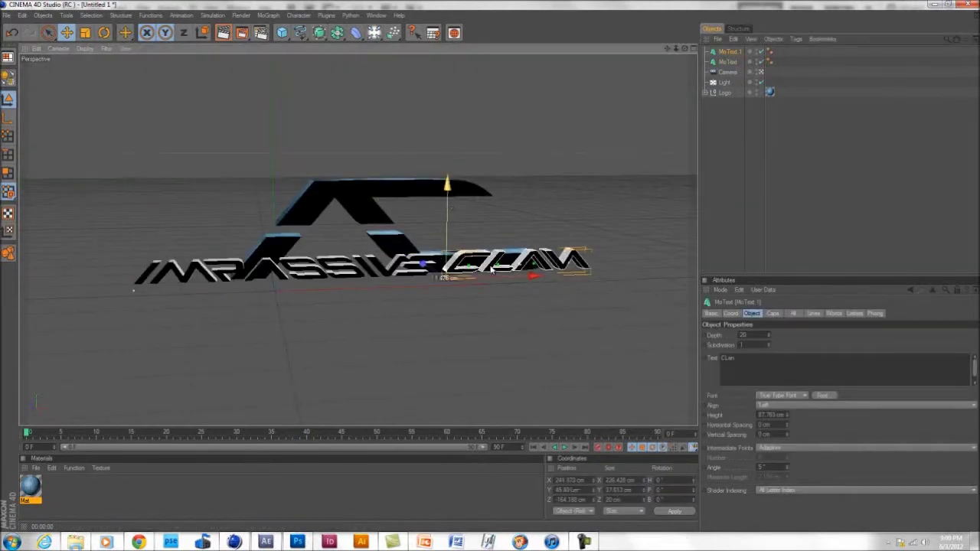
pyautogui.moveTo(413, 211); pyautogui.dragTo(443, 211)
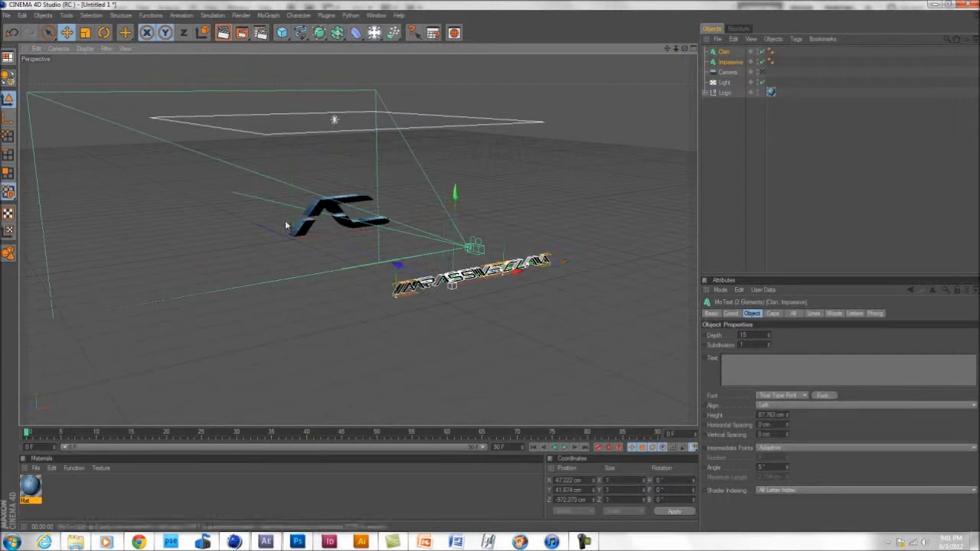
# - Convert the Impassive text into separate editable letters, take them out of their group and delete the leftover parent
pyautogui.click(723, 53)
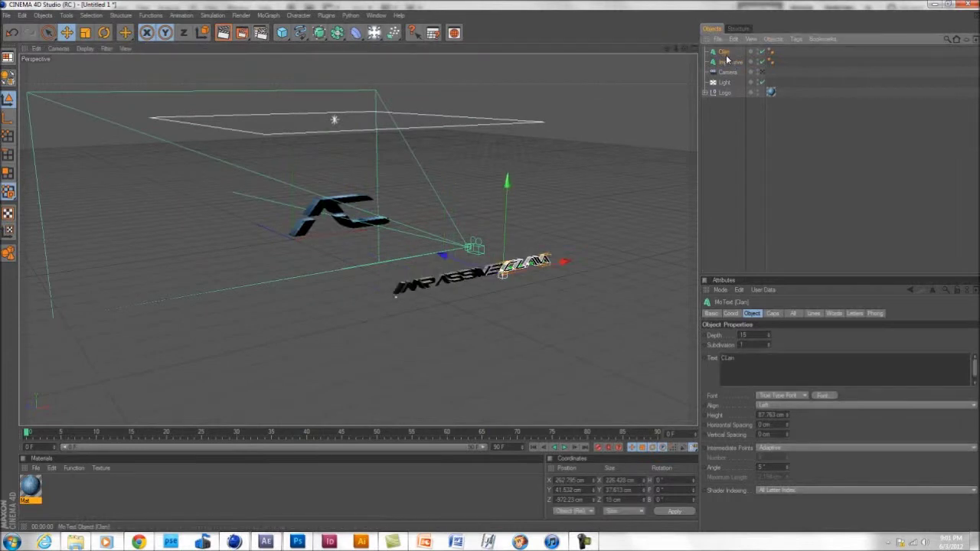
pyautogui.click(731, 62)
pyautogui.press('c')
pyautogui.click(705, 62)
pyautogui.moveTo(737, 114); pyautogui.dragTo(724, 216)
pyautogui.press('Delete')
pyautogui.moveTo(721, 94); pyautogui.dragTo(723, 67)
# - Animate the first letter I of Impassive rotating and moving back to the logo
pyautogui.click(719, 74)
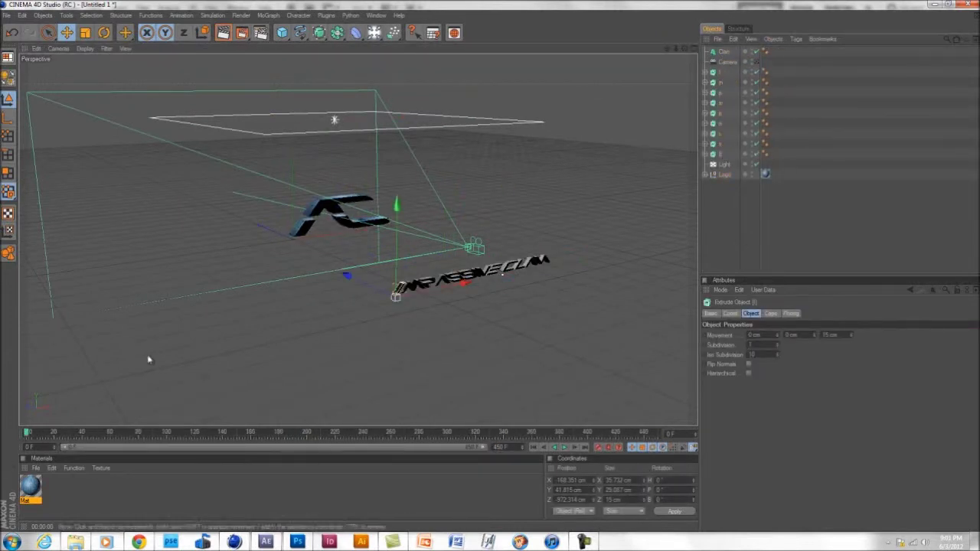
pyautogui.press('r')
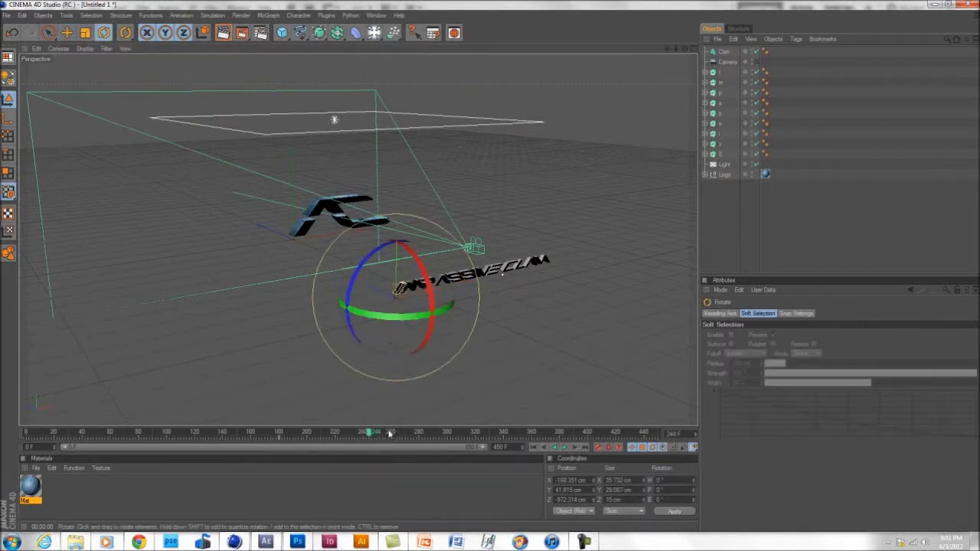
pyautogui.keyDown('alt'); pyautogui.moveTo(480, 267); pyautogui.dragTo(248, 247); pyautogui.keyUp('alt')
pyautogui.keyDown('alt'); pyautogui.moveTo(367, 306); pyautogui.dragTo(597, 322); pyautogui.keyUp('alt')
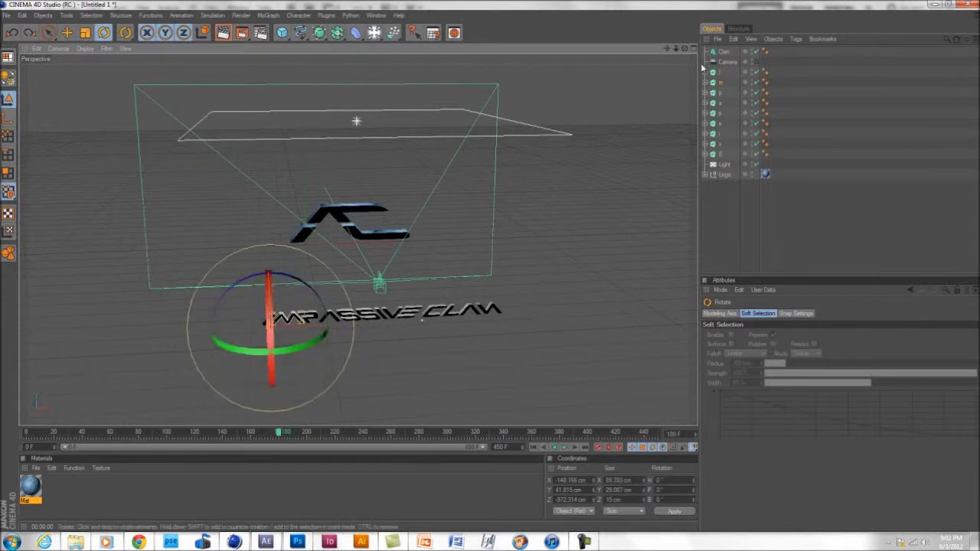
# - Rotate the letter M 360° in pitch and move it back to about Z -170 cm at frame 263
pyautogui.keyDown('alt'); pyautogui.moveTo(273, 321); pyautogui.dragTo(280, 285); pyautogui.keyUp('alt')
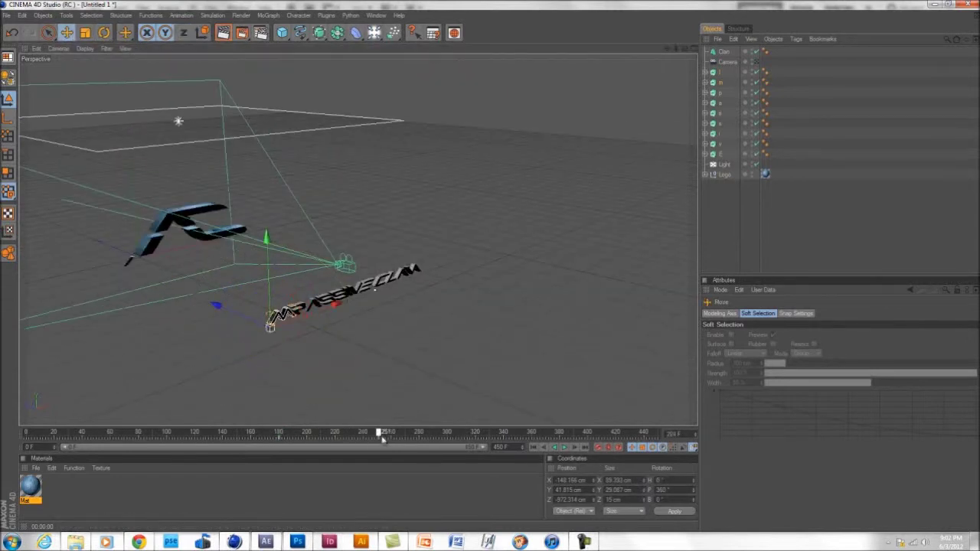
pyautogui.moveTo(383, 433); pyautogui.dragTo(396, 433)
pyautogui.keyDown('alt'); pyautogui.moveTo(374, 289); pyautogui.dragTo(621, 391); pyautogui.keyUp('alt')
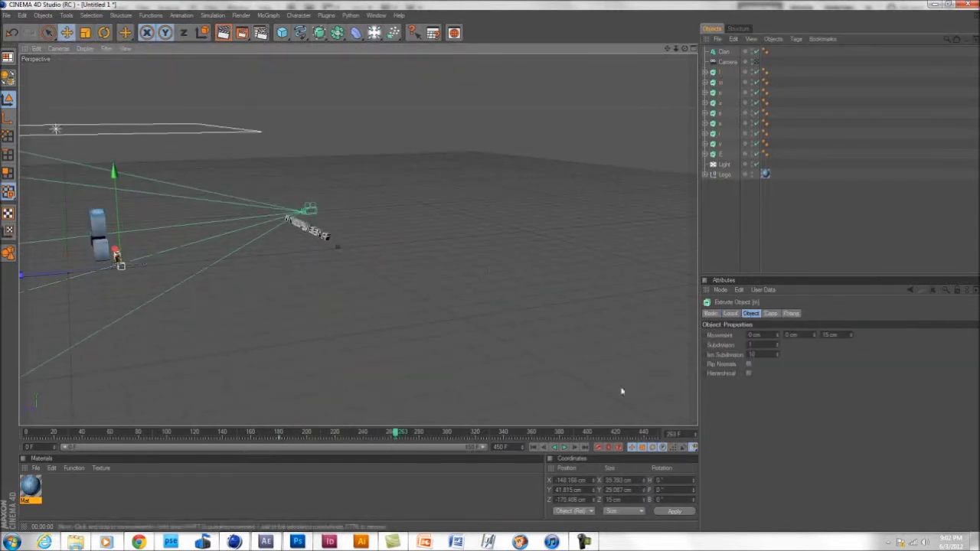
# - Spin the letter P 360° at frame 263, move it back beside the M in front of the logo and record a keyframe
pyautogui.keyDown('alt'); pyautogui.moveTo(459, 230); pyautogui.dragTo(317, 55); pyautogui.keyUp('alt')
pyautogui.click(721, 92)
pyautogui.click(706, 258)
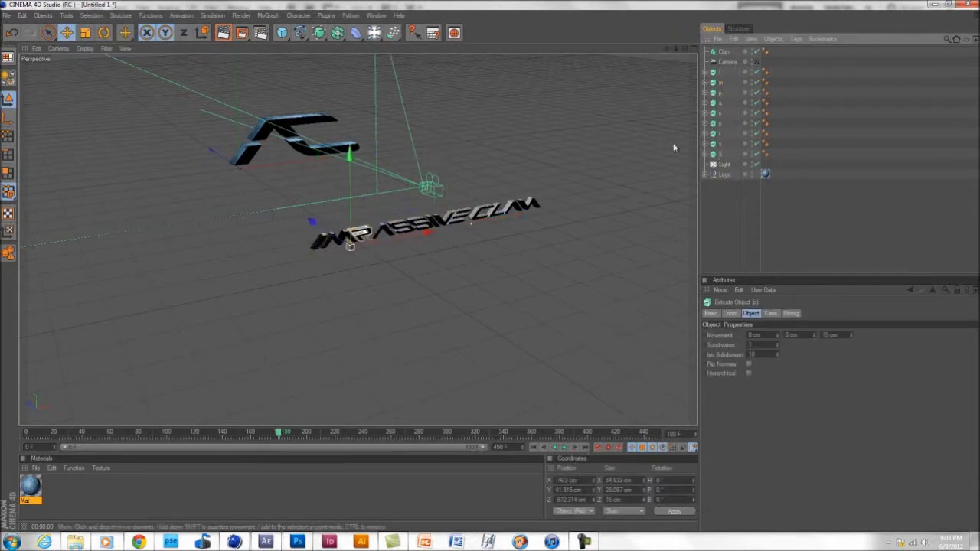
pyautogui.moveTo(398, 435); pyautogui.dragTo(395, 434)
pyautogui.click(720, 93)
pyautogui.press('r')
pyautogui.moveTo(404, 256); pyautogui.dragTo(357, 290)
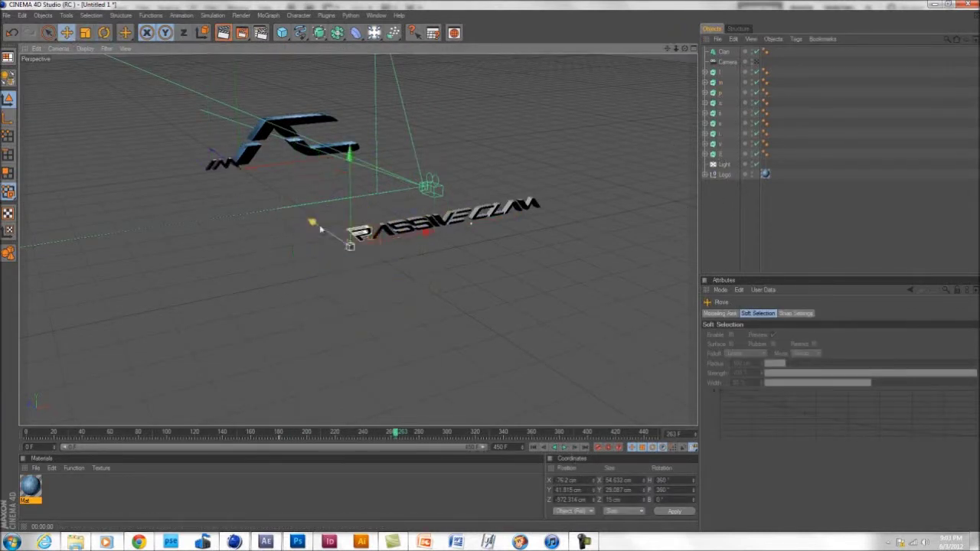
pyautogui.keyDown('alt'); pyautogui.moveTo(367, 253); pyautogui.dragTo(492, 269); pyautogui.keyUp('alt')
pyautogui.moveTo(143, 169); pyautogui.dragTo(136, 170)
pyautogui.keyDown('alt'); pyautogui.moveTo(492, 269); pyautogui.dragTo(410, 254); pyautogui.keyUp('alt')
pyautogui.click(598, 447)
# - Rotate the letter A -360° in heading and move it back in front of the logo at frame 263
pyautogui.click(720, 103)
pyautogui.press('r')
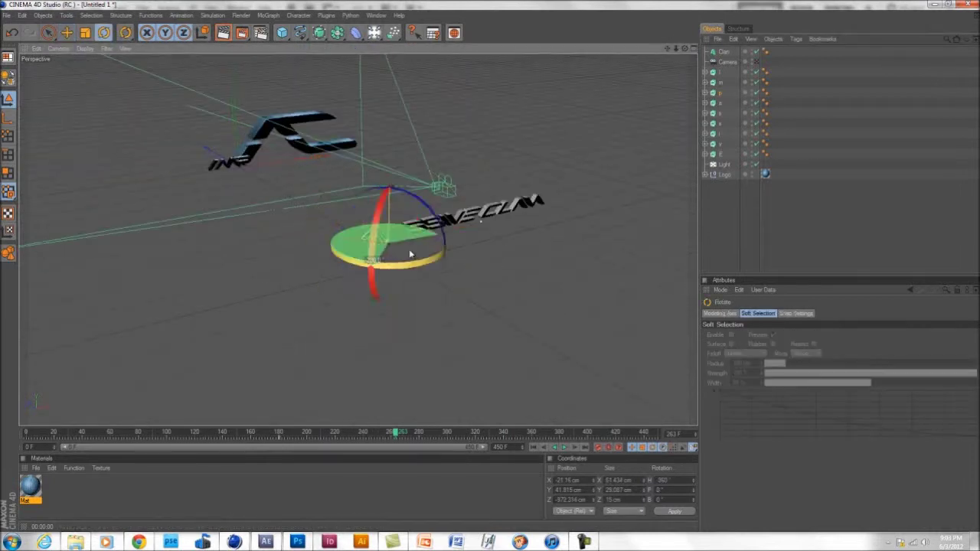
pyautogui.moveTo(686, 50); pyautogui.dragTo(769, 52)
pyautogui.moveTo(151, 170); pyautogui.dragTo(157, 170)
# - Rotate the two S letters, move them back into line in front of the logo and record their keyframes at frame 263
pyautogui.click(720, 114)
pyautogui.click(105, 33)
pyautogui.moveTo(431, 142); pyautogui.dragTo(406, 196)
pyautogui.click(720, 114)
pyautogui.click(104, 33)
pyautogui.moveTo(432, 123); pyautogui.dragTo(413, 183)
pyautogui.click(66, 33)
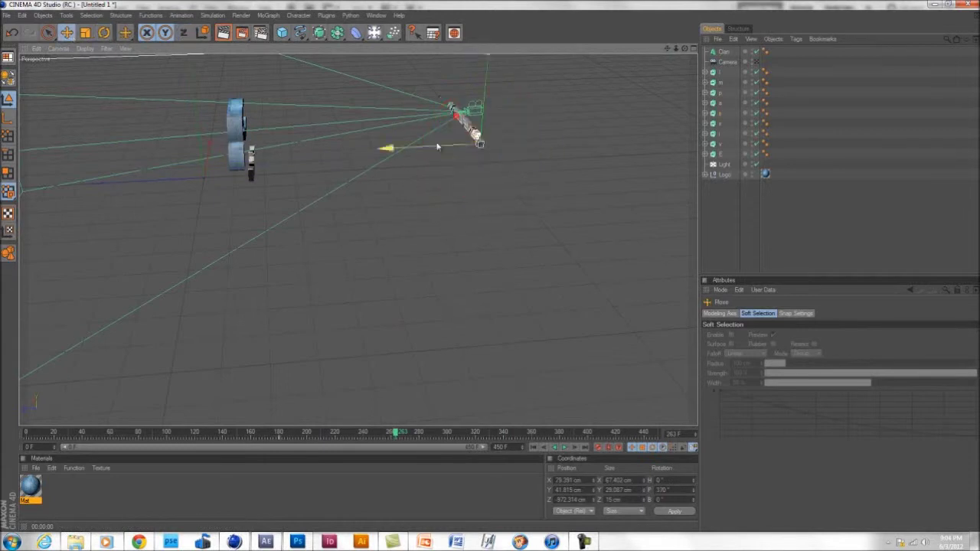
pyautogui.click(600, 448)
# - Rotate the letter V, move it back in front of the logo and record a keyframe at frame 263
pyautogui.click(720, 144)
pyautogui.click(104, 33)
pyautogui.moveTo(474, 160); pyautogui.dragTo(451, 159)
pyautogui.moveTo(433, 112); pyautogui.dragTo(415, 176)
pyautogui.click(467, 115)
pyautogui.press('r')
pyautogui.moveTo(383, 142); pyautogui.dragTo(161, 148)
pyautogui.click(600, 448)
# - Rotate the letter E, move it back level with the other letters and record a keyframe at frame 263
pyautogui.click(719, 154)
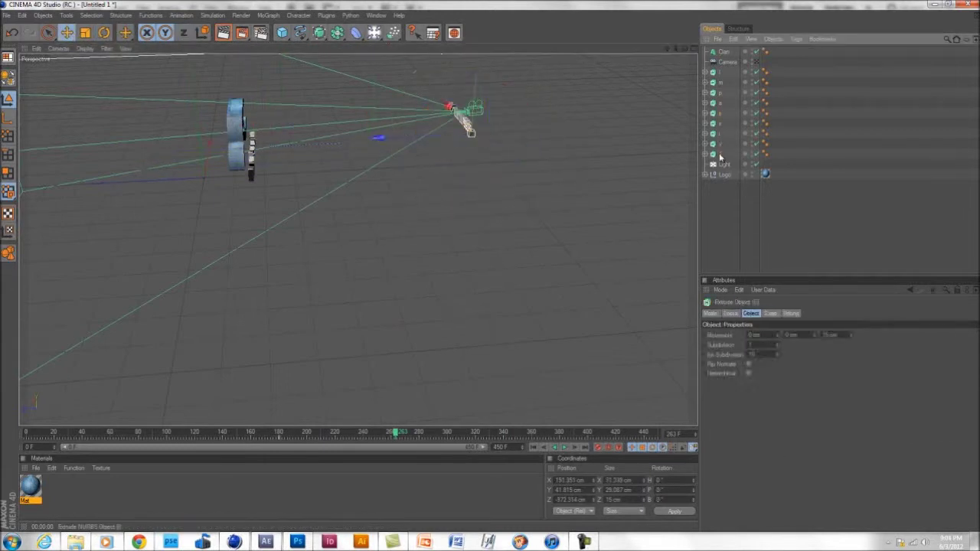
pyautogui.click(104, 33)
pyautogui.moveTo(421, 109); pyautogui.dragTo(402, 118)
pyautogui.moveTo(685, 48); pyautogui.dragTo(490, 267)
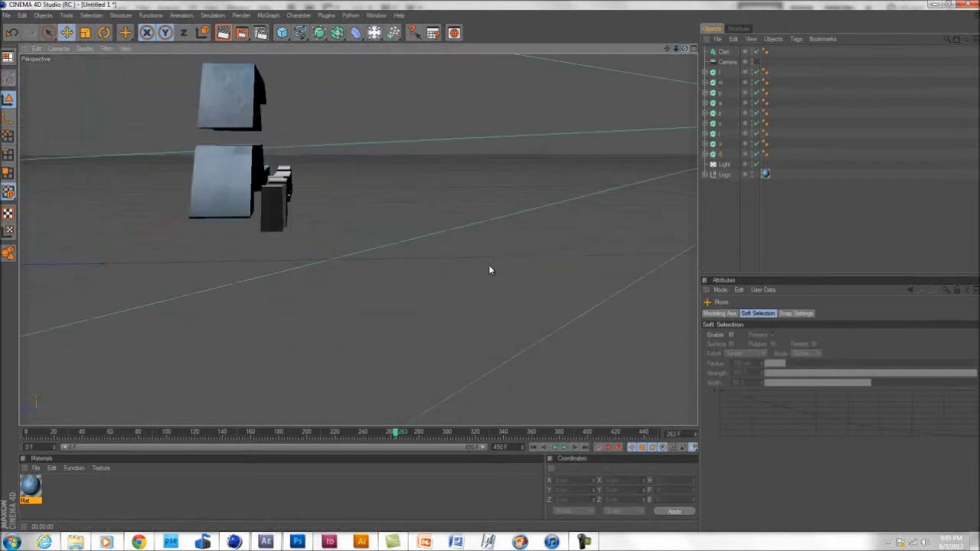
pyautogui.click(277, 222)
pyautogui.moveTo(684, 48); pyautogui.dragTo(490, 265)
pyautogui.moveTo(198, 344); pyautogui.dragTo(201, 344)
pyautogui.click(597, 447)
# - Fine-tune the depth of the individual Impassive letters so they line up evenly in front of the logo
pyautogui.click(720, 83)
pyautogui.moveTo(232, 163); pyautogui.dragTo(490, 265)
pyautogui.moveTo(668, 48); pyautogui.dragTo(490, 270)
pyautogui.click(721, 92)
pyautogui.moveTo(243, 276); pyautogui.dragTo(246, 276)
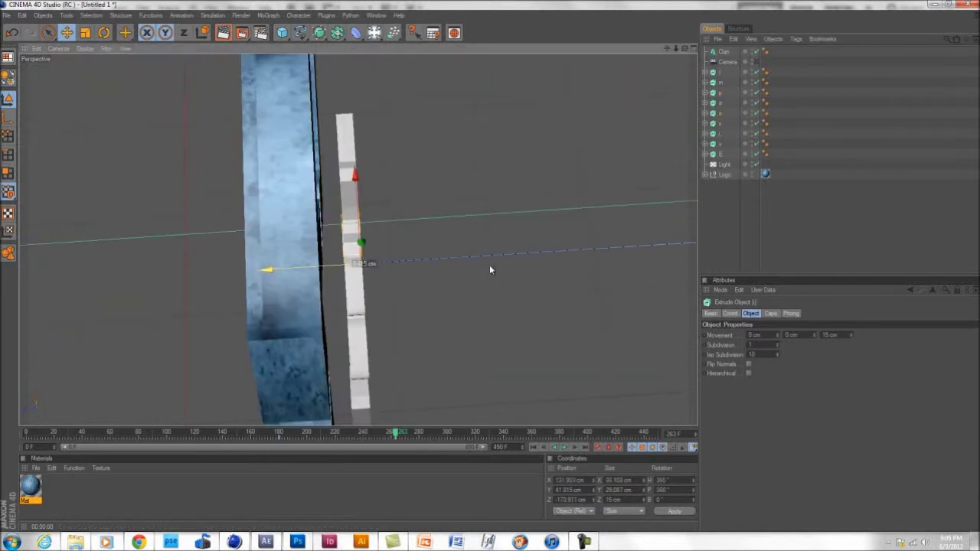
# - Play the letter animation through the camera, render a preview frame, scrub the timeline and return to the free view
pyautogui.click(756, 62)
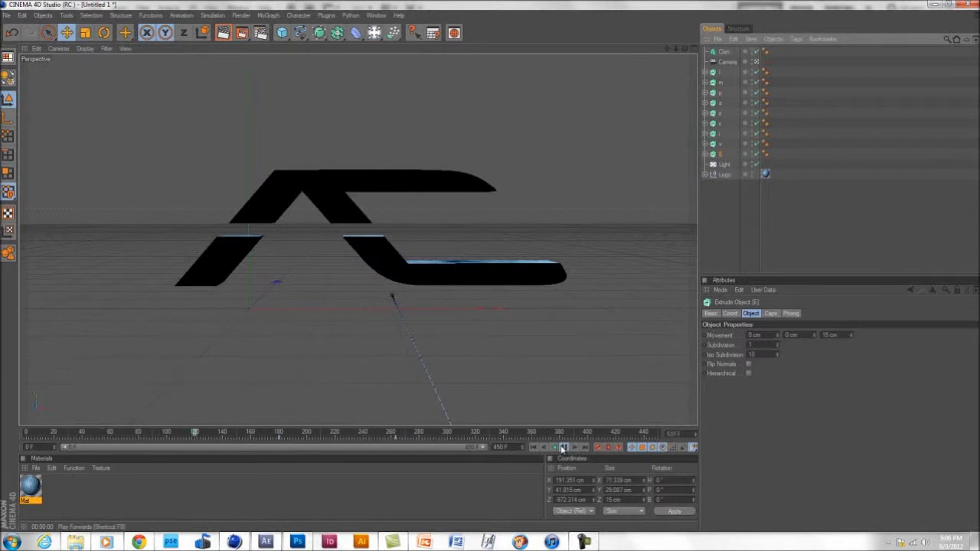
pyautogui.click(562, 449)
pyautogui.hotkey('ctrl', 'r')
pyautogui.moveTo(442, 435); pyautogui.dragTo(317, 434)
pyautogui.click(396, 319)
pyautogui.click(757, 64)
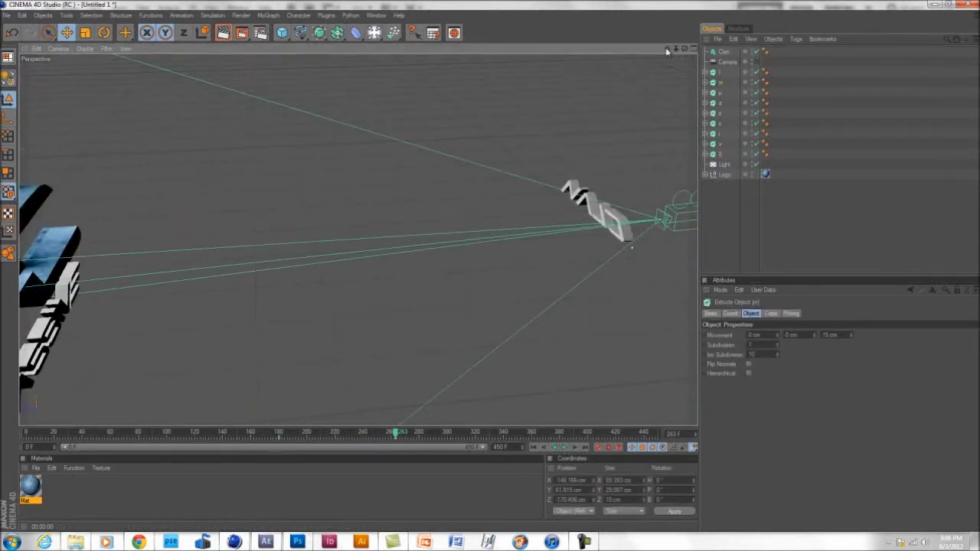
# - Rotate the letter M of Impassive at frame 263, record a keyframe and return to the start of the timeline
pyautogui.press('r')
pyautogui.moveTo(396, 435)
pyautogui.mouseDown()
pyautogui.moveTo(276, 446)
pyautogui.moveTo(396, 440)
pyautogui.mouseUp()
pyautogui.moveTo(88, 300); pyautogui.dragTo(93, 367)
pyautogui.click(601, 450)
pyautogui.moveTo(395, 435); pyautogui.dragTo(376, 449)
pyautogui.click(534, 447)
pyautogui.click(727, 222)
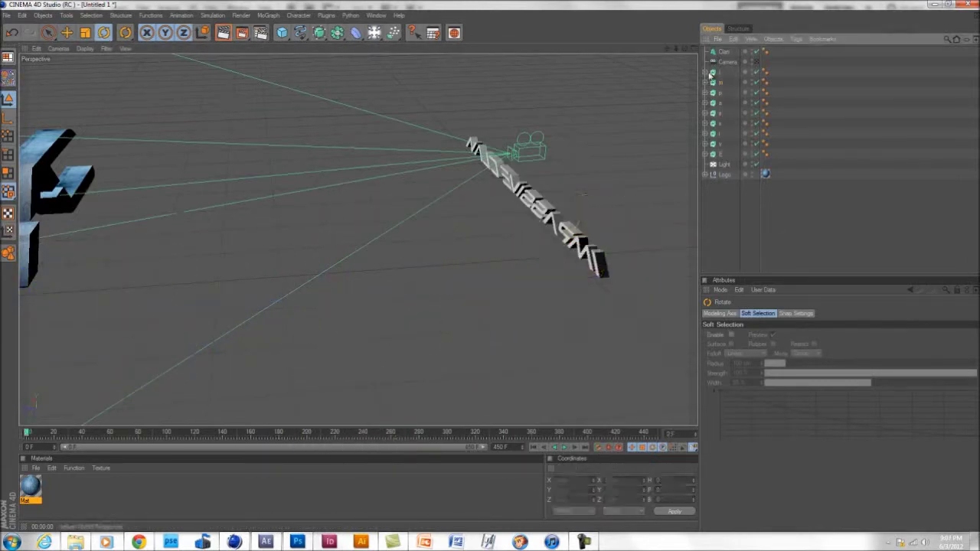
# - Convert the Clan text into editable, separate letter objects
pyautogui.click(724, 52)
pyautogui.press('c')
pyautogui.click(705, 52)
pyautogui.click(711, 62)
# - Group the nine Impassive letters and name the group Impassive
pyautogui.click(716, 72)
pyautogui.keyDown('shift'); pyautogui.click(721, 145); pyautogui.keyUp('shift')
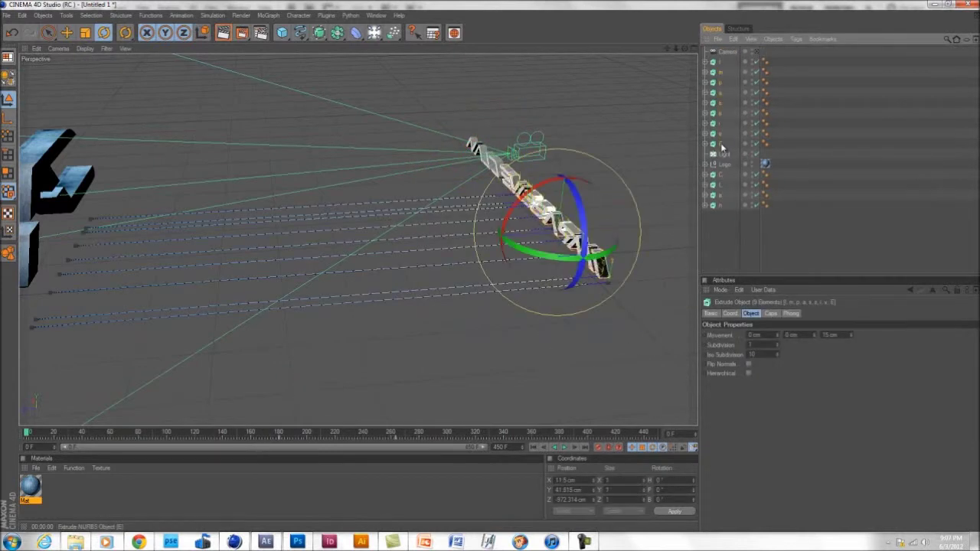
pyautogui.hotkey('alt', 'g')
pyautogui.doubleClick(724, 62)
pyautogui.write('Impassive')
pyautogui.press('Return')
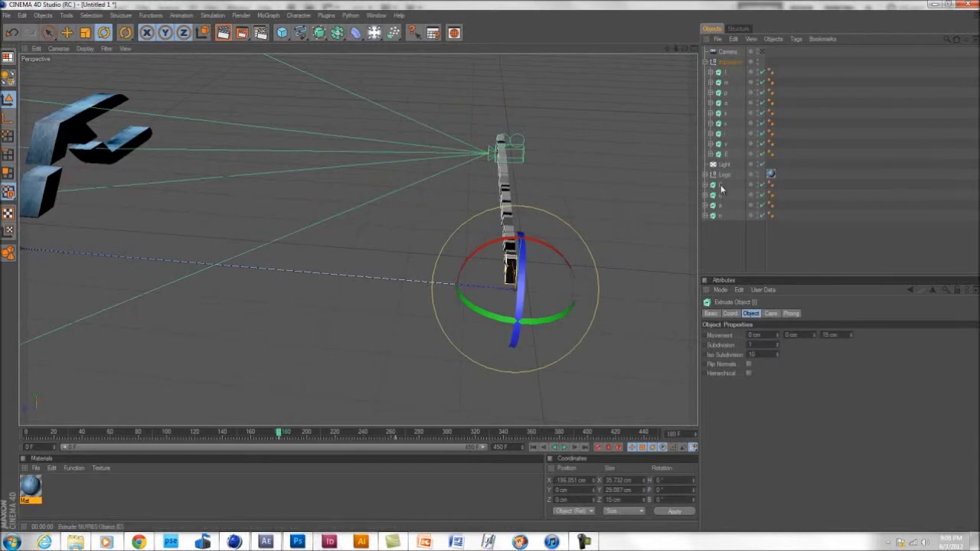
# - Rotate the Clan letters individually about their heading and bank axes at frame 263
pyautogui.click(721, 187)
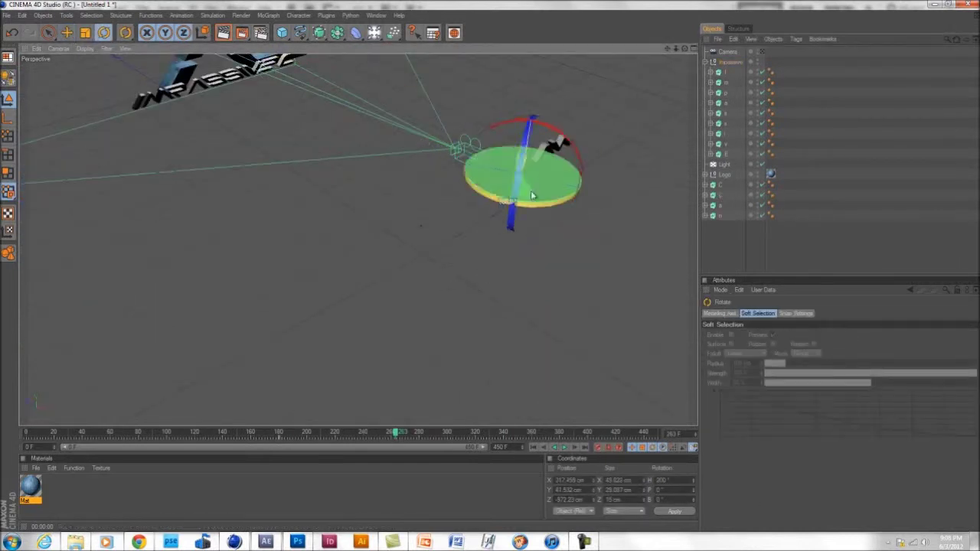
pyautogui.click(550, 149)
pyautogui.press('r')
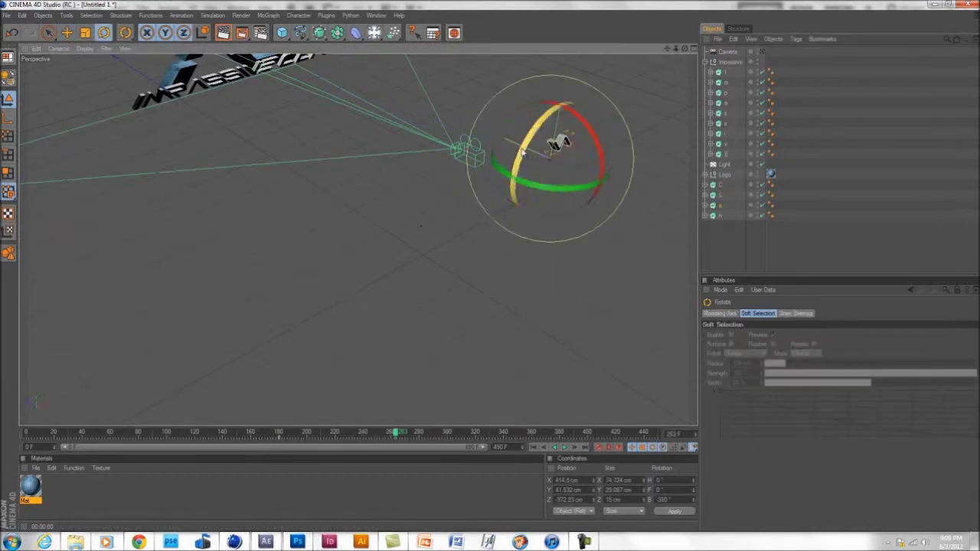
pyautogui.moveTo(551, 188); pyautogui.dragTo(532, 183)
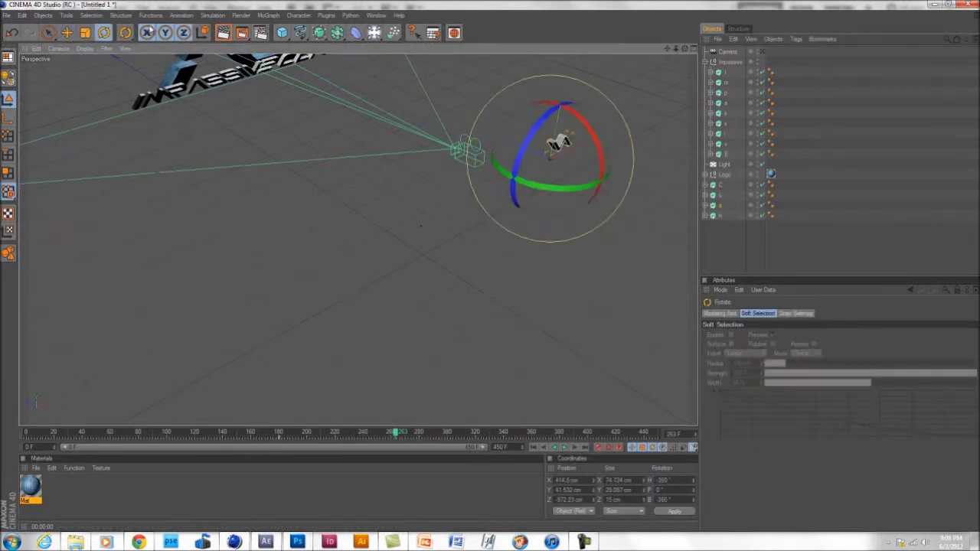
pyautogui.moveTo(909, 157); pyautogui.dragTo(972, 337)
# - Nudge the letter C of Clan into line with the other letters
pyautogui.moveTo(685, 49); pyautogui.dragTo(490, 266)
pyautogui.click(492, 265)
pyautogui.click(724, 185)
pyautogui.click(361, 260)
pyautogui.moveTo(361, 262); pyautogui.dragTo(354, 262)
pyautogui.click(369, 119)
pyautogui.moveTo(683, 48); pyautogui.dragTo(614, 460)
# - Look through the camera and render a preview of the assembled text
pyautogui.click(762, 51)
pyautogui.click(223, 32)
pyautogui.click(207, 107)
# - Group the Clan letters under the name Clan with the blue material applied, and render the frame
pyautogui.keyDown('shift'); pyautogui.click(721, 215); pyautogui.keyUp('shift')
pyautogui.moveTo(31, 486); pyautogui.dragTo(731, 82)
pyautogui.hotkey('alt', 'g')
pyautogui.doubleClick(724, 185)
pyautogui.write('Claw')
pyautogui.click(705, 62)
pyautogui.click(240, 33)
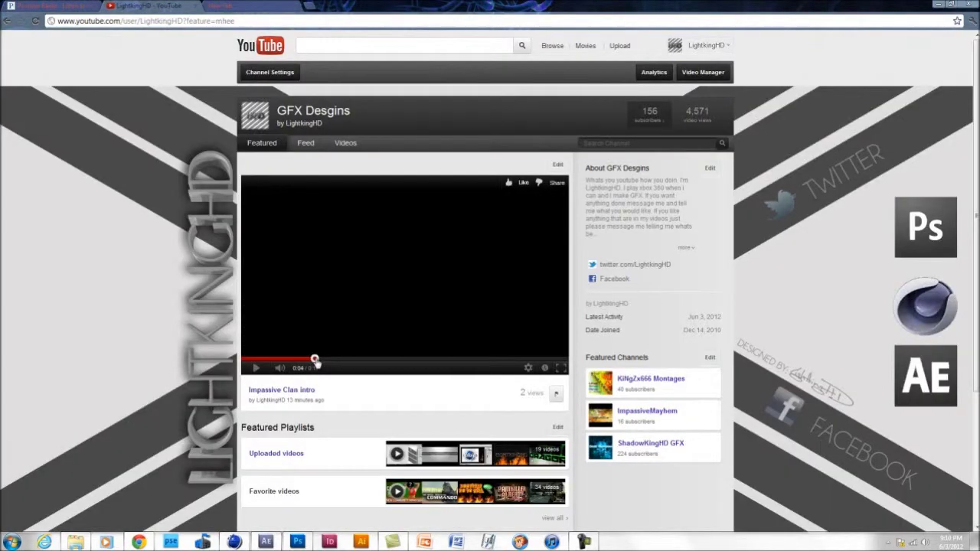
# - Switch to the browser and play the published Impassive Clan intro on YouTube, skipping ahead in the video
pyautogui.click(255, 368)
pyautogui.click(401, 360)
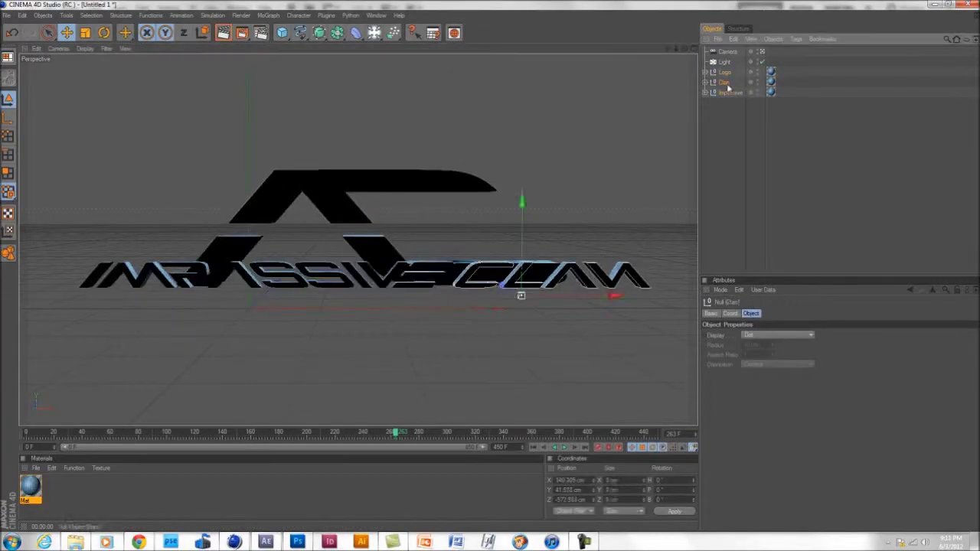
# - Move the selected text groups slightly downward and render a preview through the camera
pyautogui.keyDown('shift'); pyautogui.click(729, 92); pyautogui.keyUp('shift')
pyautogui.moveTo(411, 344); pyautogui.dragTo(411, 357)
pyautogui.click(223, 33)
# - Move the logo along its depth axis up to the camera at frame 0, to about Z -912 cm
pyautogui.click(725, 72)
pyautogui.click(762, 51)
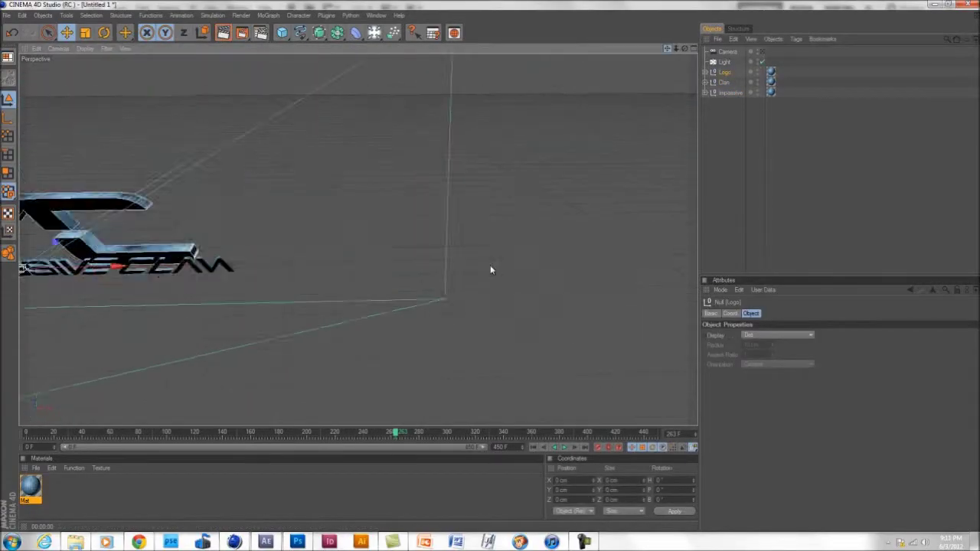
pyautogui.keyDown('alt'); pyautogui.moveTo(493, 269); pyautogui.dragTo(413, 321); pyautogui.keyUp('alt')
pyautogui.click(67, 33)
pyautogui.moveTo(203, 212); pyautogui.dragTo(403, 370)
pyautogui.moveTo(396, 433); pyautogui.dragTo(240, 437)
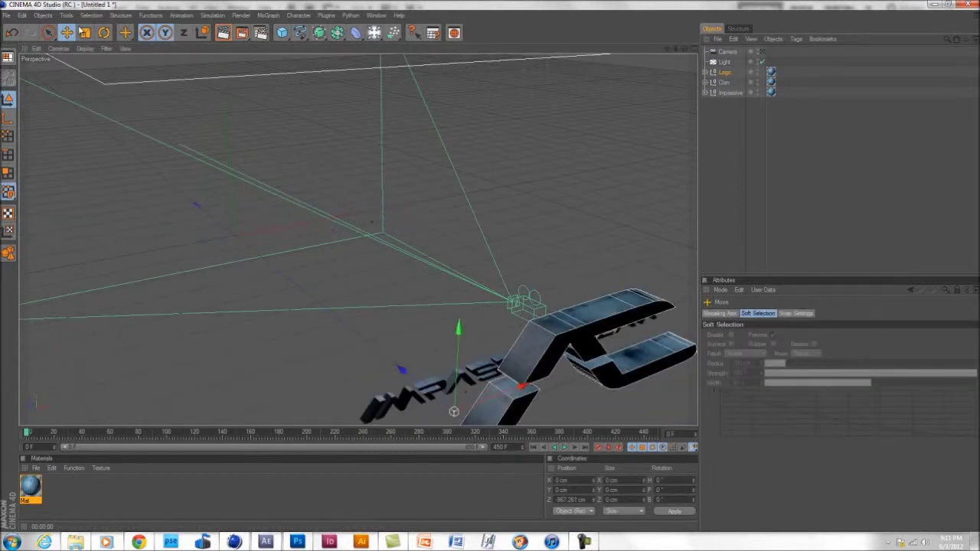
pyautogui.moveTo(402, 370); pyautogui.dragTo(385, 357)
# - Spin the logo to a heading of -360° and move it back to about Z 253 cm at frame 142
pyautogui.click(763, 51)
pyautogui.click(762, 51)
pyautogui.click(104, 33)
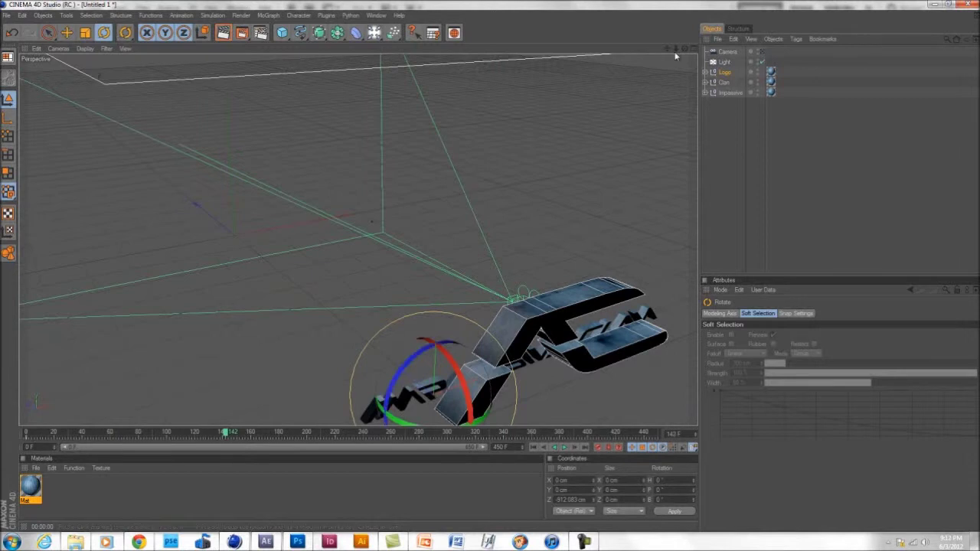
pyautogui.moveTo(676, 49); pyautogui.dragTo(660, 54)
pyautogui.moveTo(373, 375); pyautogui.dragTo(383, 352)
pyautogui.moveTo(428, 399); pyautogui.dragTo(176, 382)
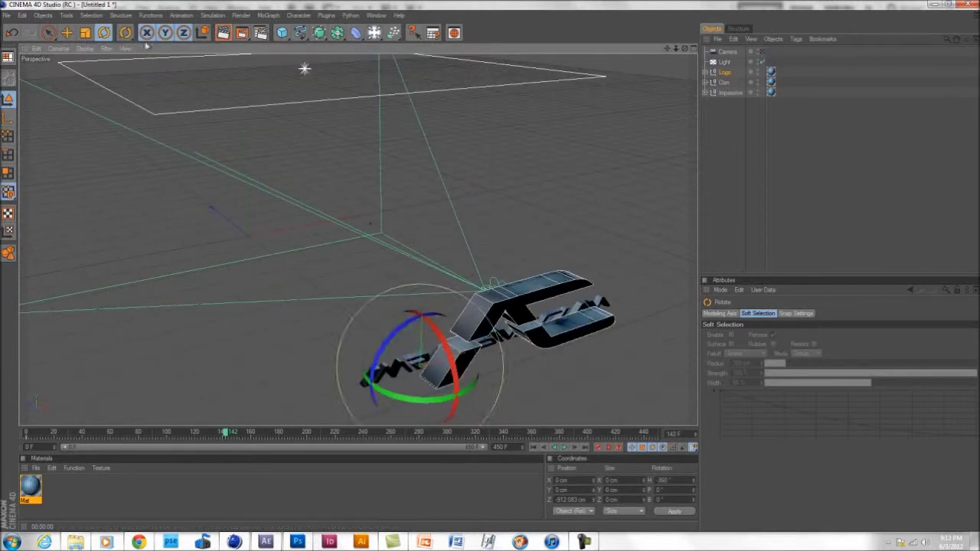
pyautogui.moveTo(111, 444); pyautogui.dragTo(226, 441)
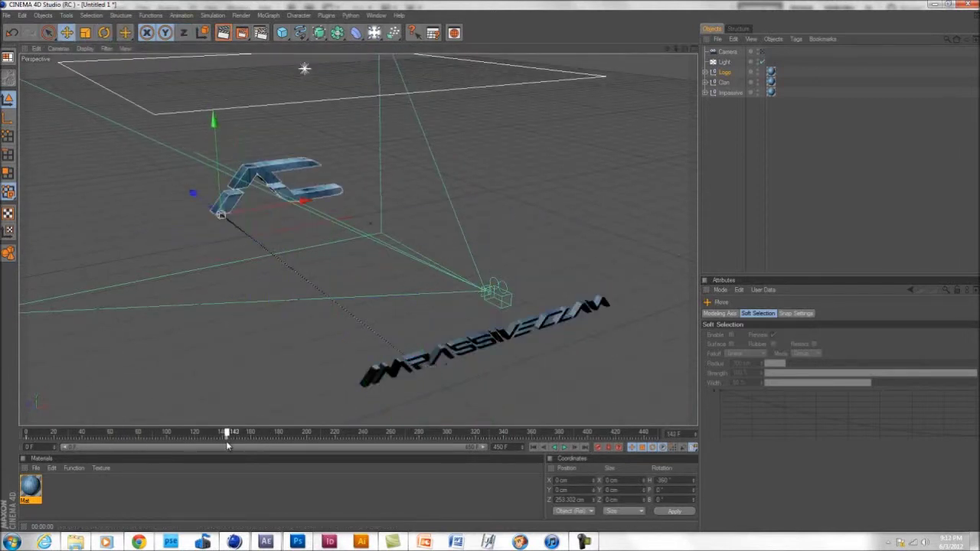
# - Rotate the logo about its bank axis at frame 142, record a keyframe and play the animation from the start
pyautogui.press('r')
pyautogui.moveTo(160, 223); pyautogui.dragTo(159, 223)
pyautogui.moveTo(226, 433)
pyautogui.mouseDown()
pyautogui.moveTo(93, 455)
pyautogui.moveTo(118, 438)
pyautogui.moveTo(226, 434)
pyautogui.mouseUp()
pyautogui.moveTo(212, 212); pyautogui.dragTo(255, 222)
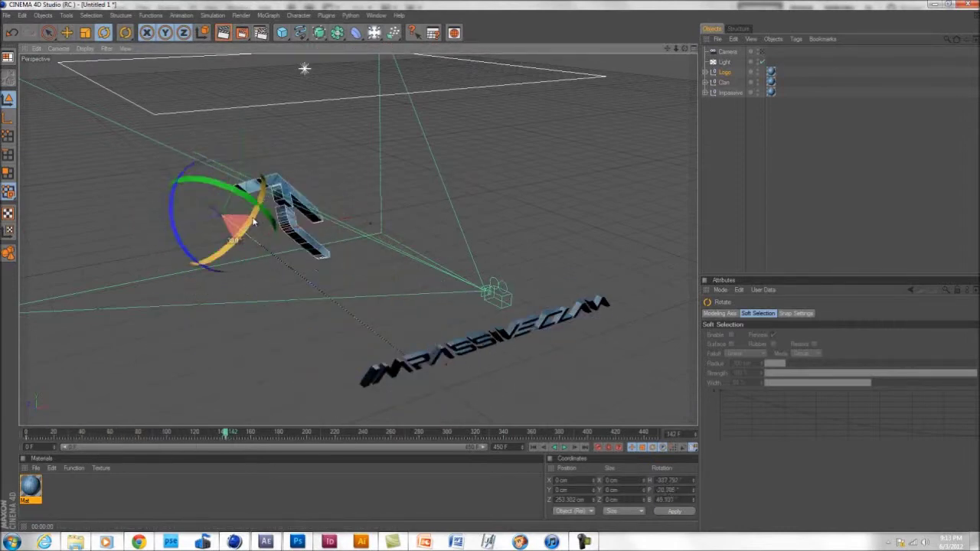
pyautogui.moveTo(179, 269); pyautogui.dragTo(197, 450)
pyautogui.click(598, 447)
pyautogui.click(533, 447)
pyautogui.click(564, 448)
pyautogui.click(564, 447)
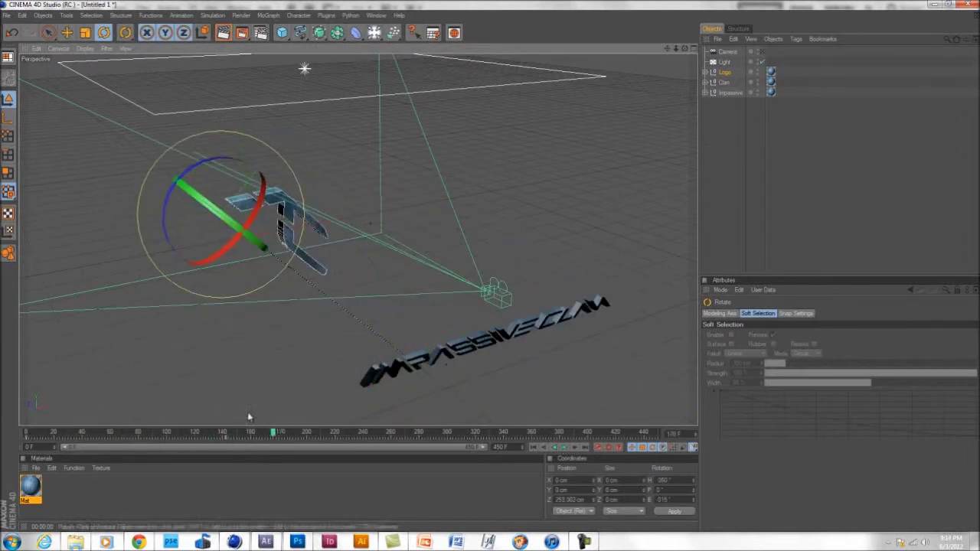
# - Rotate the logo by the camera, move it back into the scene and record a keyframe
pyautogui.click(225, 438)
pyautogui.moveTo(227, 442); pyautogui.dragTo(156, 441)
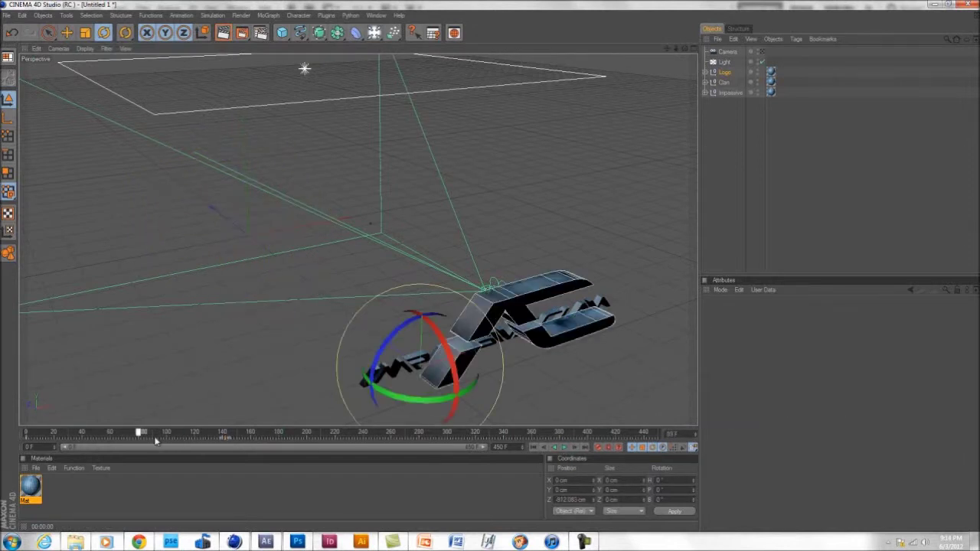
pyautogui.moveTo(413, 407); pyautogui.dragTo(153, 375)
pyautogui.moveTo(442, 345); pyautogui.dragTo(459, 521)
pyautogui.click(68, 33)
pyautogui.moveTo(389, 350); pyautogui.dragTo(223, 224)
pyautogui.click(598, 447)
# - At frame 0, bank the logo to 25°, offset it to about X 25 and Y 54 cm, and record a keyframe
pyautogui.moveTo(223, 437); pyautogui.dragTo(26, 457)
pyautogui.click(104, 32)
pyautogui.moveTo(401, 329); pyautogui.dragTo(424, 315)
pyautogui.click(67, 32)
pyautogui.moveTo(455, 280); pyautogui.dragTo(467, 254)
pyautogui.click(598, 447)
# - Spin the logo to a heading of -360°, move it back behind the text and record a keyframe for the fly-in
pyautogui.moveTo(26, 434); pyautogui.dragTo(29, 434)
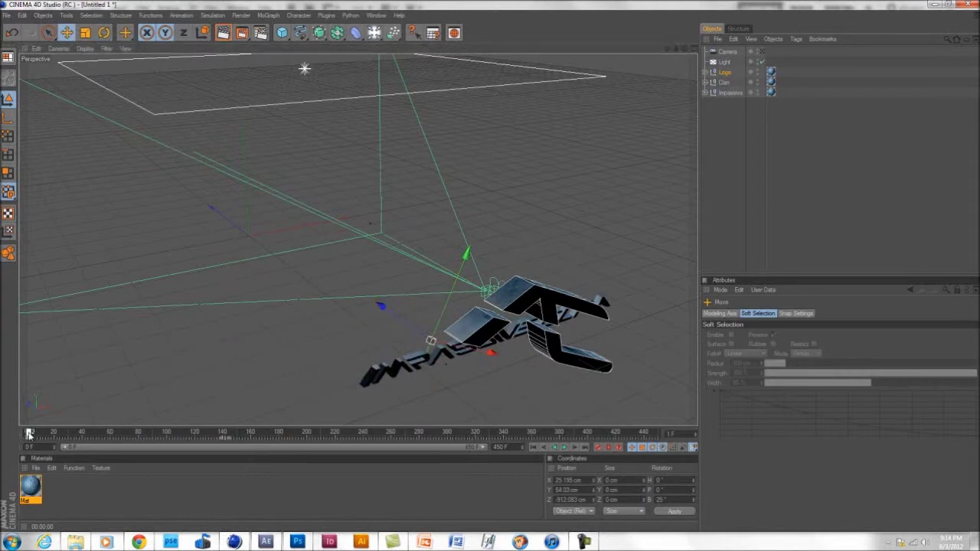
pyautogui.moveTo(450, 368); pyautogui.dragTo(180, 356)
pyautogui.click(67, 32)
pyautogui.click(104, 33)
pyautogui.click(67, 32)
pyautogui.moveTo(410, 297); pyautogui.dragTo(221, 194)
pyautogui.click(598, 447)
pyautogui.click(563, 448)
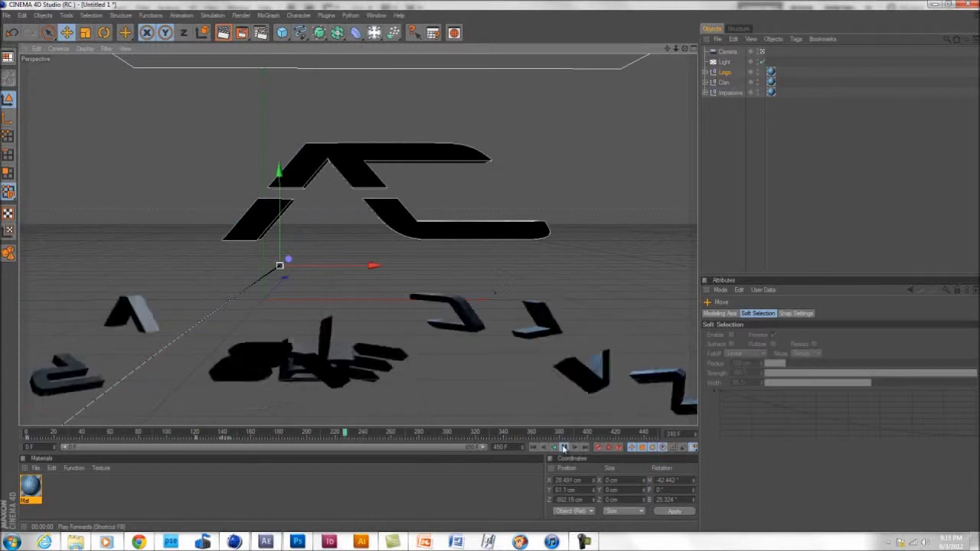
pyautogui.click(563, 449)
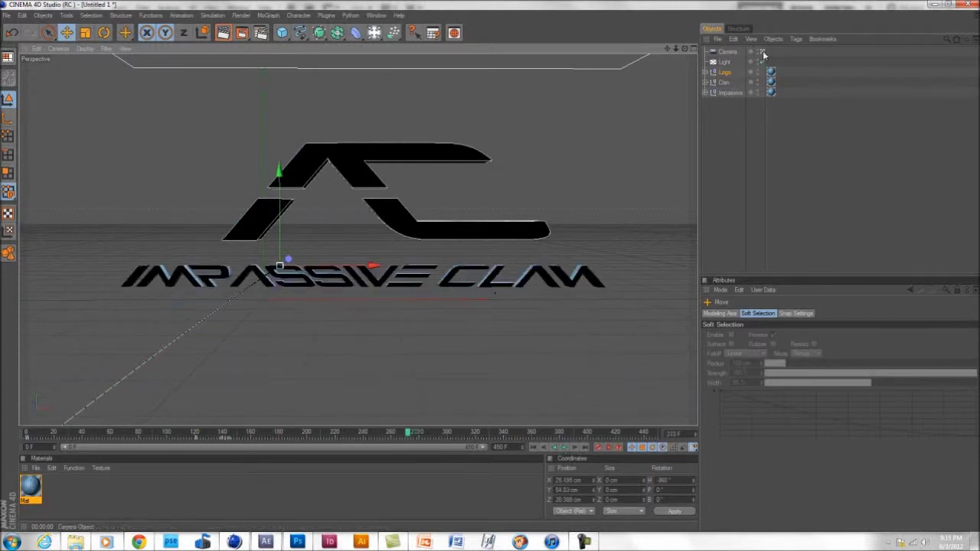
# - Lower the logo to about Y -0.3 cm at frame 272 and check it against the text through the camera
pyautogui.click(762, 52)
pyautogui.click(725, 72)
pyautogui.moveTo(245, 131); pyautogui.dragTo(246, 162)
pyautogui.click(762, 52)
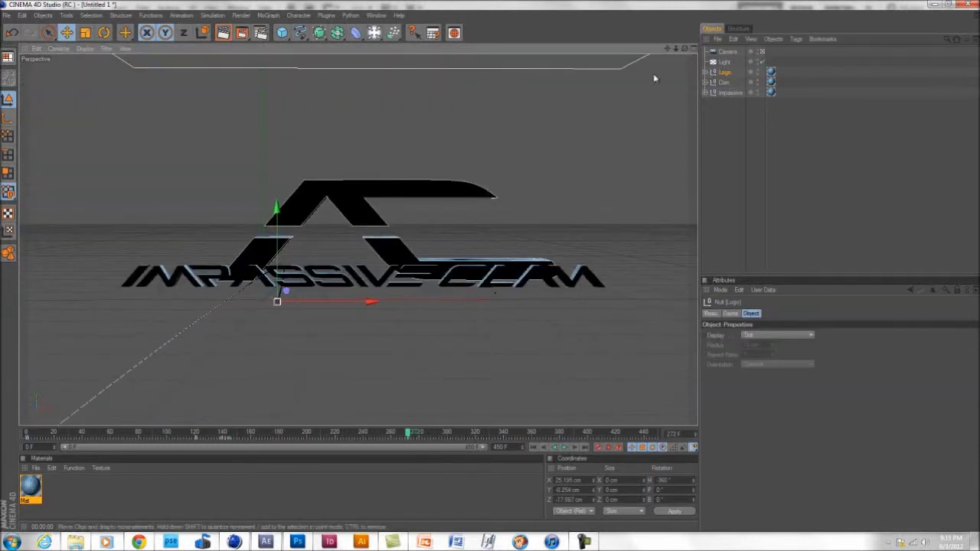
pyautogui.click(408, 438)
pyautogui.moveTo(199, 434); pyautogui.dragTo(434, 436)
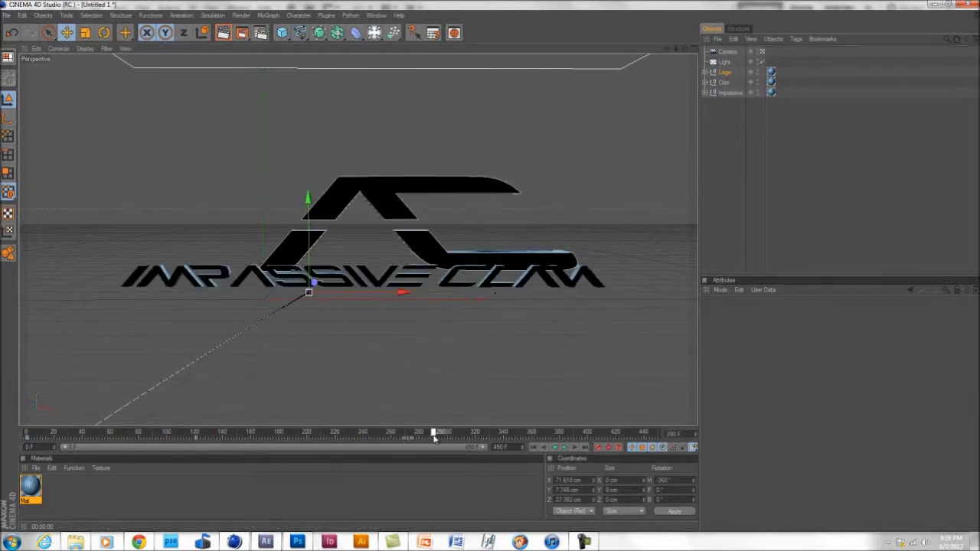
# - Shift the logo sideways along X to centre it behind the text, comparing both along the timeline
pyautogui.moveTo(366, 297); pyautogui.dragTo(346, 297)
pyautogui.moveTo(197, 435); pyautogui.dragTo(417, 436)
pyautogui.moveTo(417, 437); pyautogui.dragTo(197, 435)
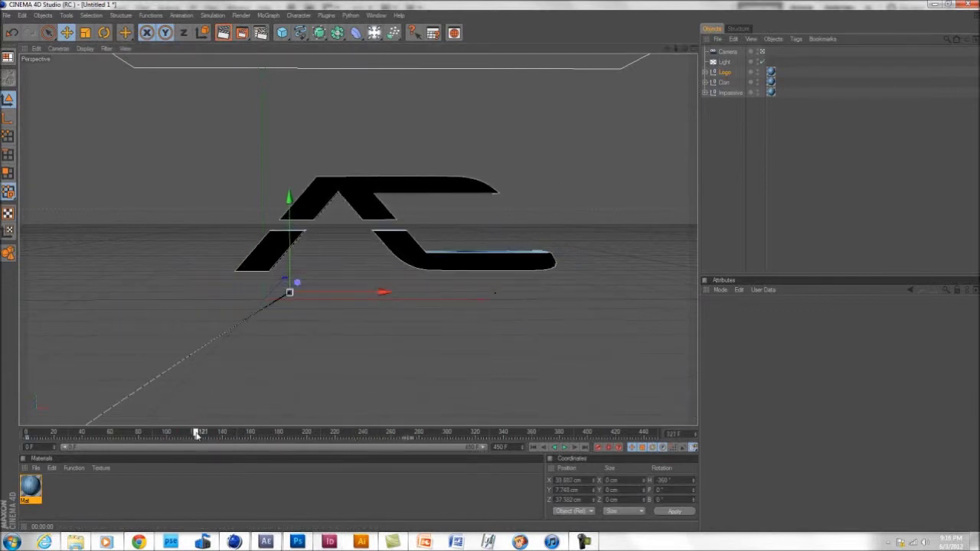
pyautogui.moveTo(346, 295); pyautogui.dragTo(333, 295)
pyautogui.moveTo(286, 437); pyautogui.dragTo(451, 437)
pyautogui.moveTo(452, 437); pyautogui.dragTo(195, 435)
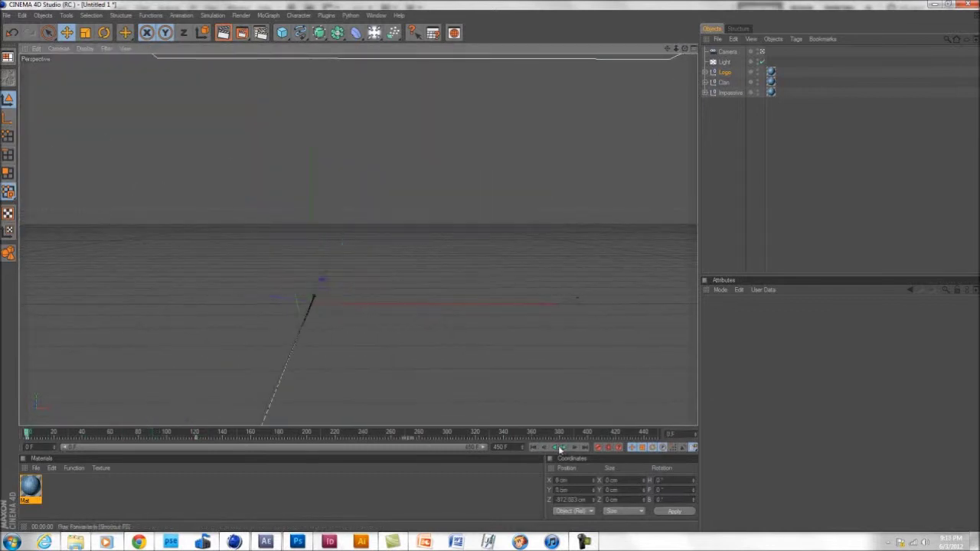
# - Play the animation through the camera from the start and adjust the camera framing
pyautogui.click(563, 448)
pyautogui.moveTo(668, 48); pyautogui.dragTo(458, 277)
pyautogui.click(533, 448)
pyautogui.click(563, 448)
pyautogui.click(564, 448)
# - Bring the camera slightly closer to the logo and text at frame 303 and render a preview
pyautogui.moveTo(220, 435); pyautogui.dragTo(421, 463)
pyautogui.moveTo(676, 49); pyautogui.dragTo(689, 51)
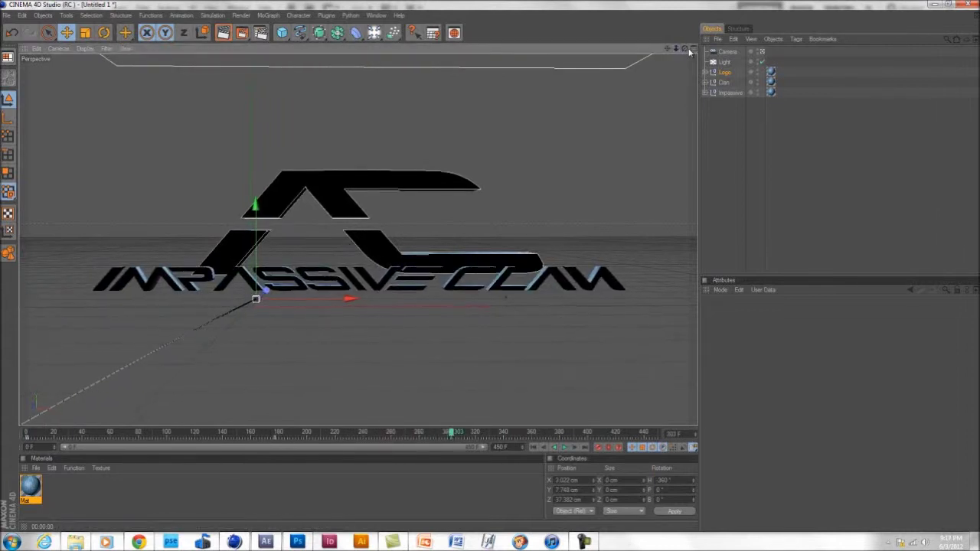
pyautogui.click(224, 33)
pyautogui.click(379, 246)
# - Set the render output to the HDV/HDTV 720 29.97 preset and add Ambient Occlusion and Global Illumination
pyautogui.click(261, 32)
pyautogui.click(163, 42)
pyautogui.click(260, 162)
pyautogui.click(99, 47)
pyautogui.click(89, 183)
pyautogui.click(126, 192)
pyautogui.click(97, 186)
# - Choose the render's file format and set its output file to idfgdf in the impassive folder
pyautogui.click(99, 47)
pyautogui.click(308, 70)
pyautogui.click(251, 341)
pyautogui.click(438, 61)
pyautogui.write('a')
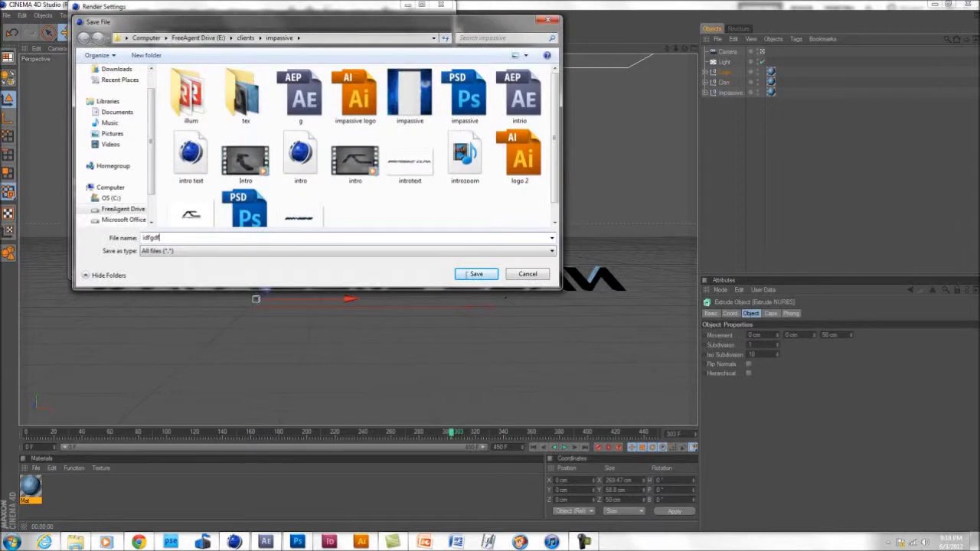
pyautogui.click(478, 274)
pyautogui.click(441, 5)
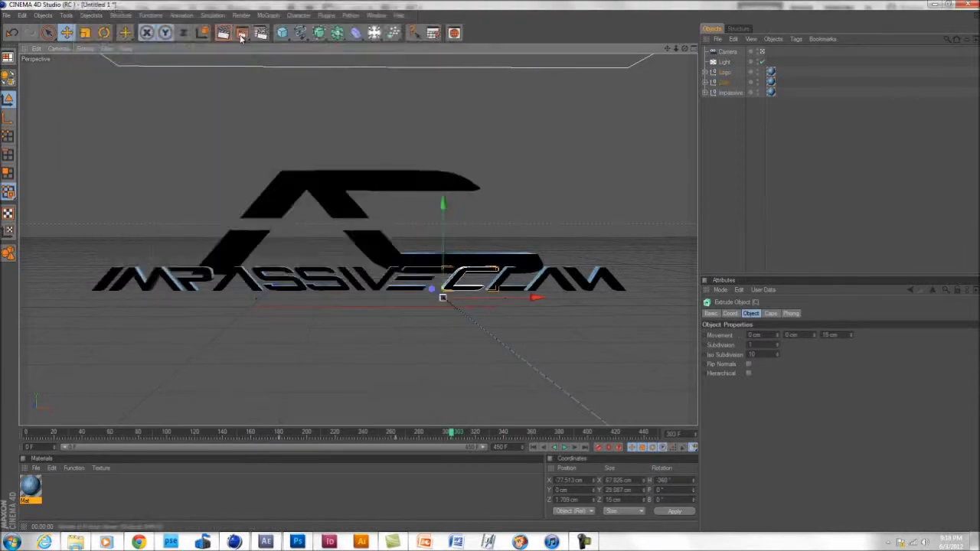
# - Test-render the current frame in the Picture Viewer and in the viewport
pyautogui.click(243, 32)
pyautogui.click(433, 6)
pyautogui.click(224, 32)
pyautogui.click(260, 79)
# - Open the output frame range options, set the animation's end frame to 300 and render to the Picture Viewer
pyautogui.click(261, 32)
pyautogui.click(101, 38)
pyautogui.click(228, 146)
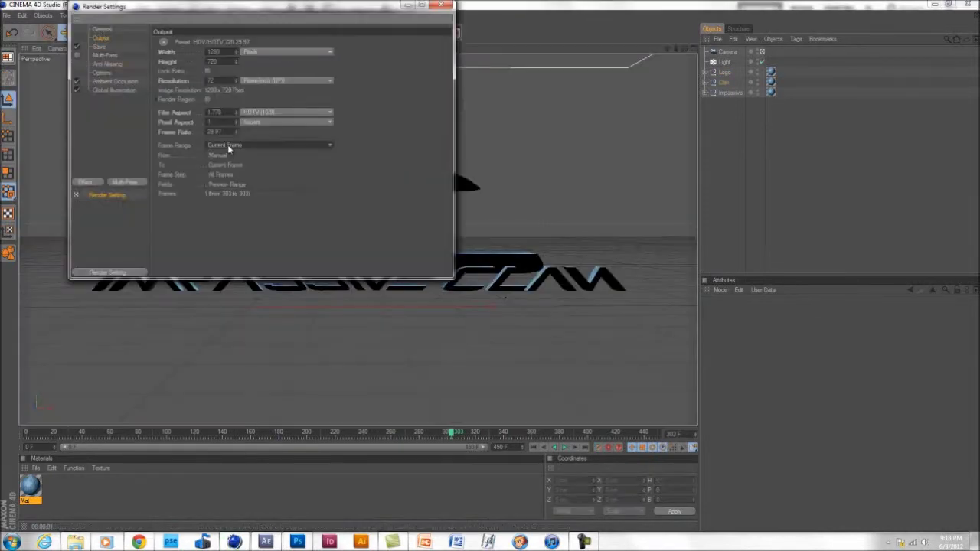
pyautogui.doubleClick(502, 447)
pyautogui.write('300')
pyautogui.press('Return')
pyautogui.click(441, 6)
pyautogui.click(244, 33)
pyautogui.click(451, 304)
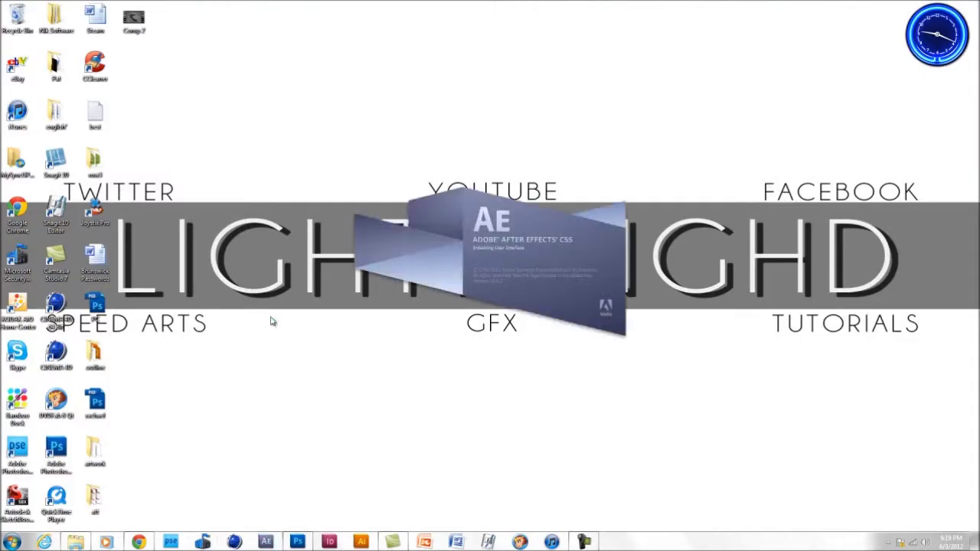
# - In After Effects, start a new project with a 1280 x 720, 25-second composition containing a black solid
pyautogui.click(11, 19)
pyautogui.moveTo(30, 33)
pyautogui.click(186, 34)
pyautogui.click(635, 393)
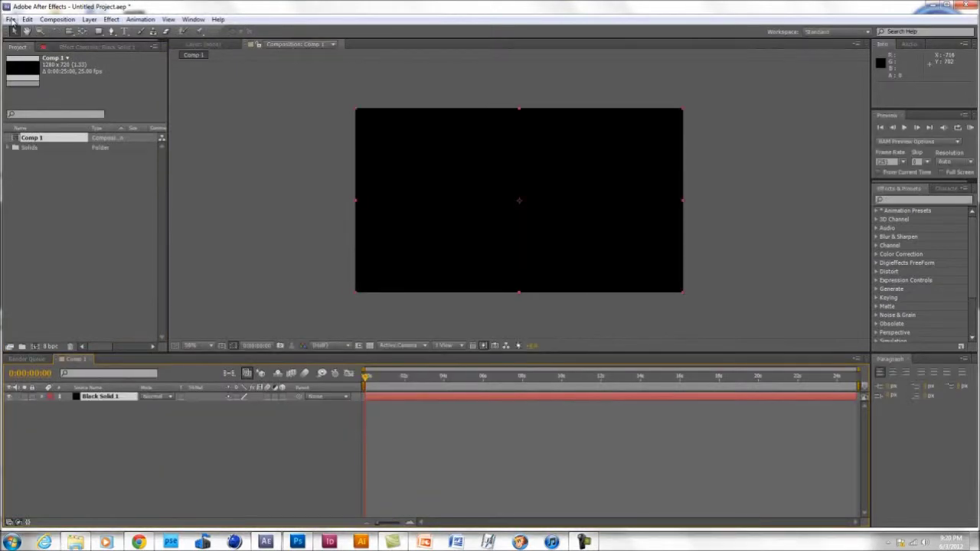
# - Import introzoom.mov and place it in the composition below the black solid
pyautogui.click(12, 20)
pyautogui.moveTo(45, 186)
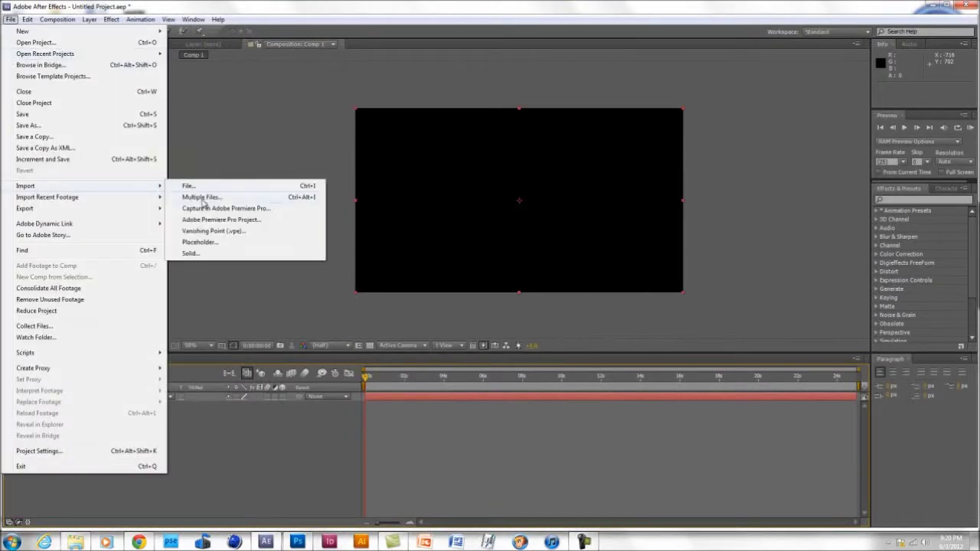
pyautogui.click(190, 187)
pyautogui.click(284, 199)
pyautogui.moveTo(284, 133); pyautogui.dragTo(286, 168)
pyautogui.doubleClick(193, 149)
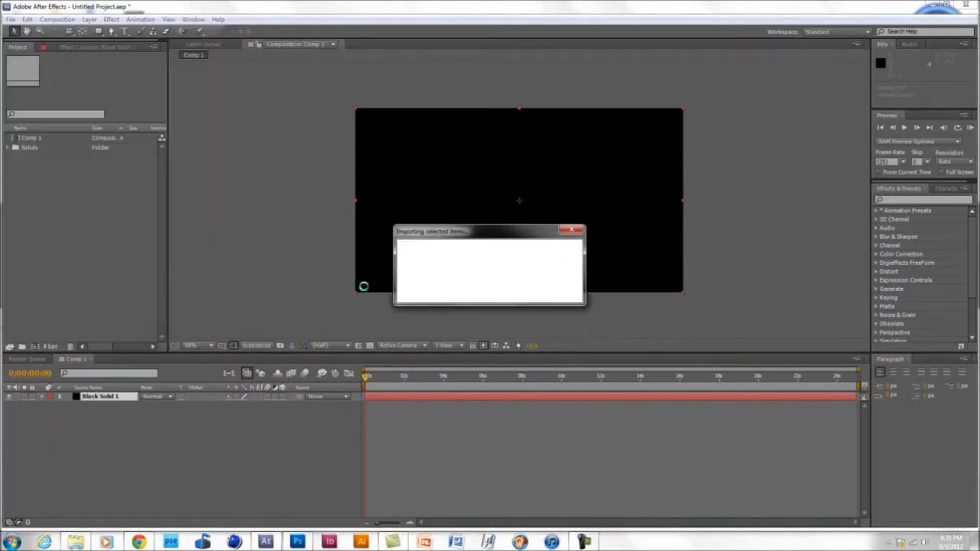
pyautogui.click(517, 333)
pyautogui.moveTo(48, 148); pyautogui.dragTo(88, 426)
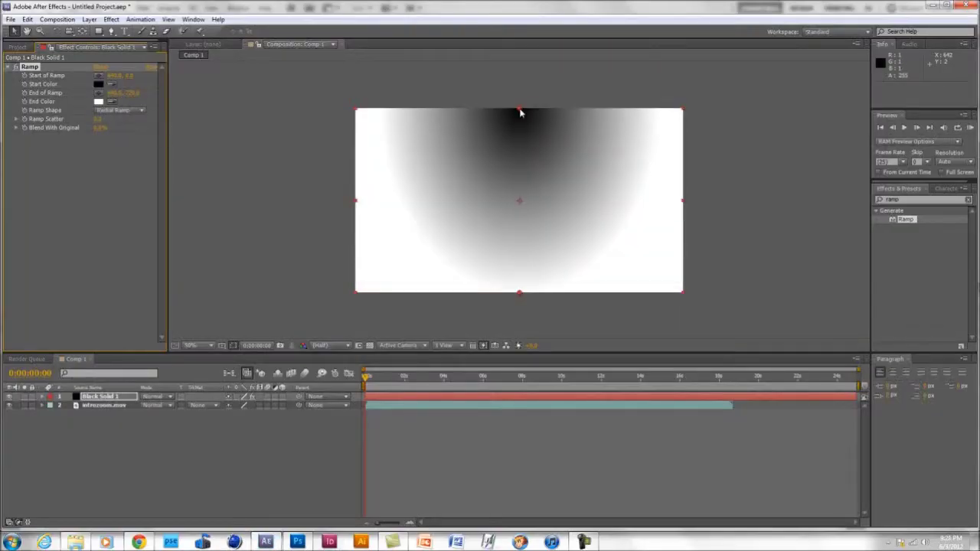
# - Centre the solid's radial Ramp, extend its end beyond the frame's corner, and colour it dark grey fading to black
pyautogui.moveTo(518, 110); pyautogui.dragTo(521, 201)
pyautogui.moveTo(519, 292); pyautogui.dragTo(845, 350)
pyautogui.click(98, 83)
pyautogui.click(374, 270)
pyautogui.click(590, 207)
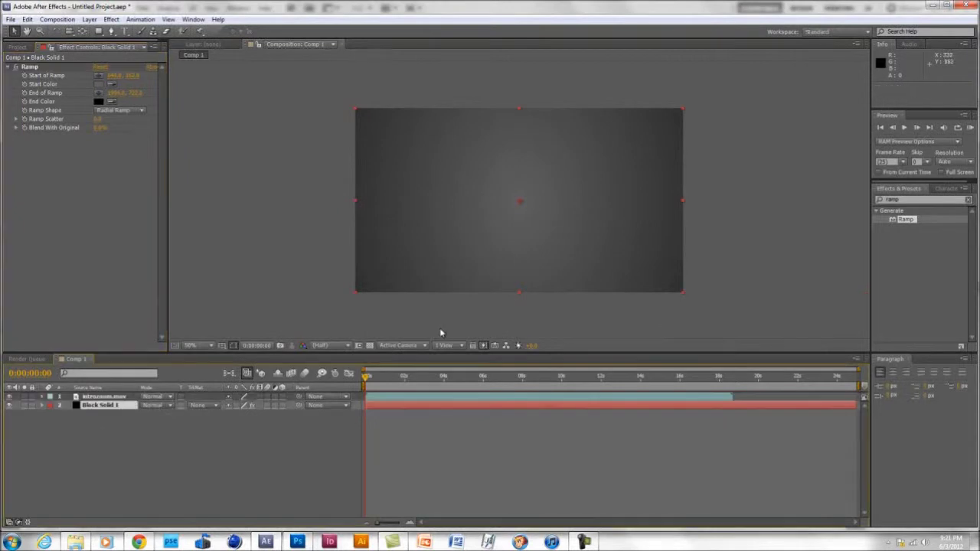
pyautogui.click(629, 377)
pyautogui.moveTo(629, 391); pyautogui.dragTo(451, 376)
# - Apply the Channel Blur effect to the black solid layer
pyautogui.click(111, 19)
pyautogui.moveTo(77, 91)
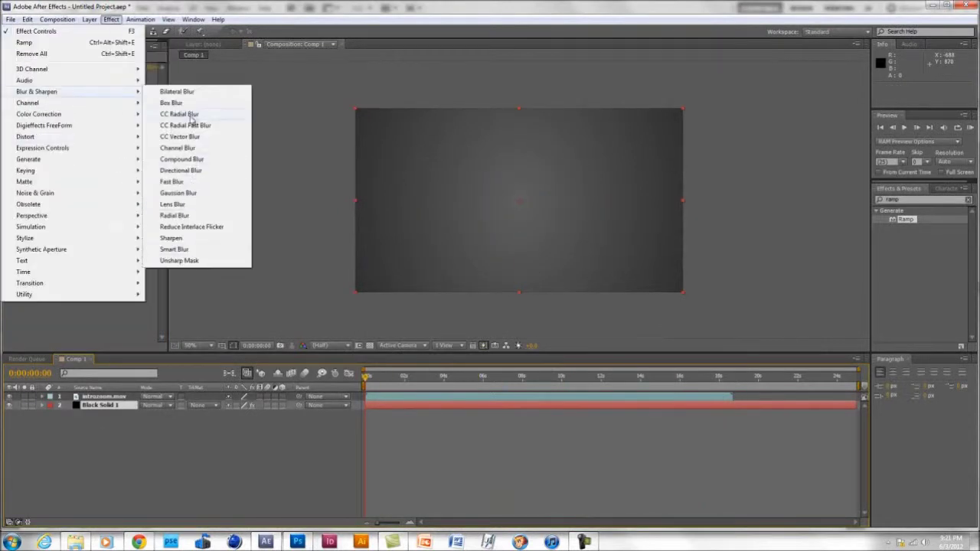
pyautogui.click(177, 148)
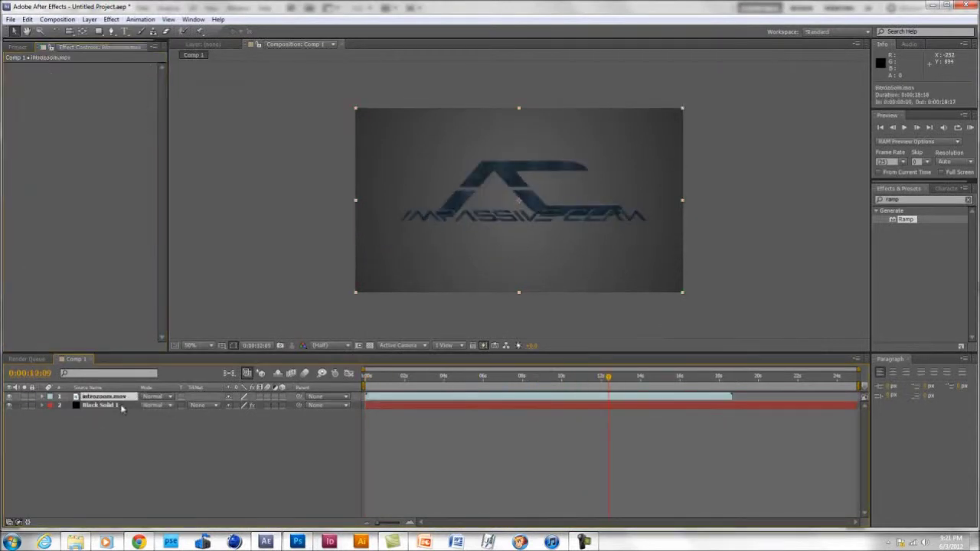
# - Try a Lens Blur on the introzoom.mov layer with its Iris Radius reduced to 0
pyautogui.click(111, 19)
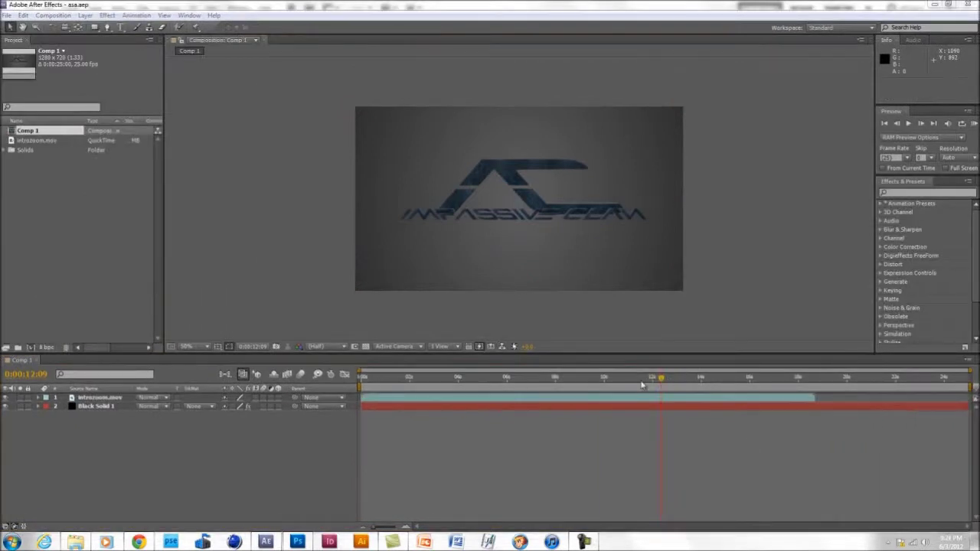
pyautogui.moveTo(642, 385); pyautogui.dragTo(358, 390)
pyautogui.click(88, 397)
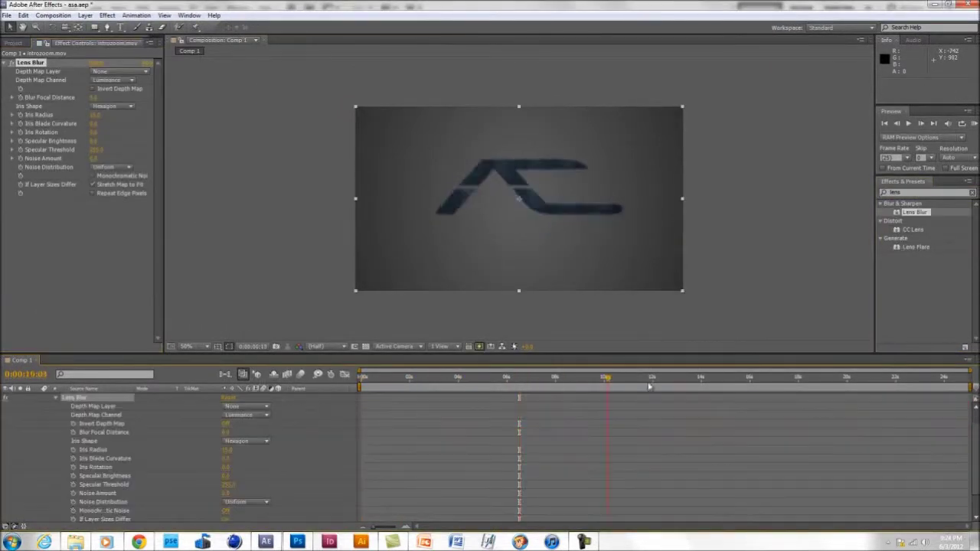
pyautogui.moveTo(649, 387); pyautogui.dragTo(745, 387)
# - End the work area at 0:00:15:20 and preview the logo animation
pyautogui.moveTo(970, 387); pyautogui.dragTo(747, 387)
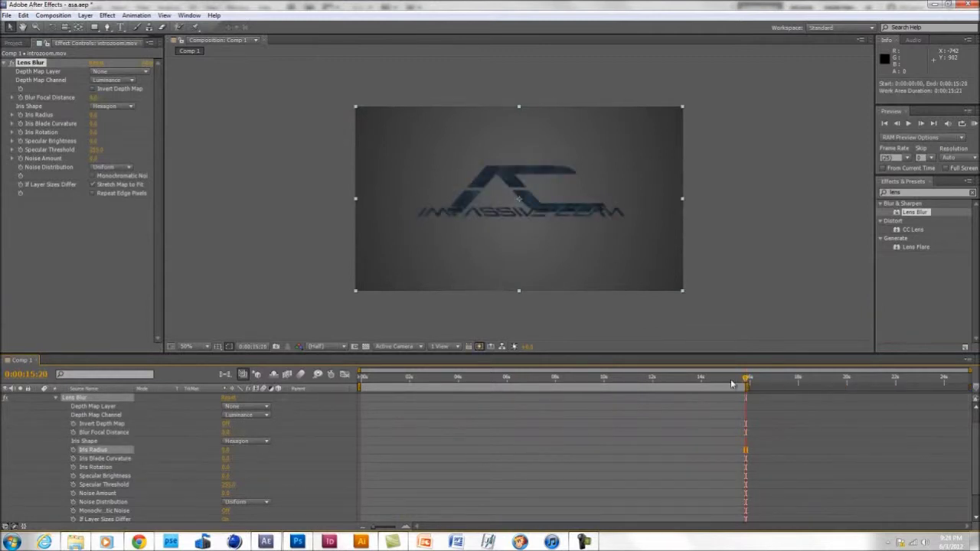
pyautogui.moveTo(372, 379); pyautogui.dragTo(548, 381)
pyautogui.moveTo(363, 380); pyautogui.dragTo(385, 380)
pyautogui.click(909, 124)
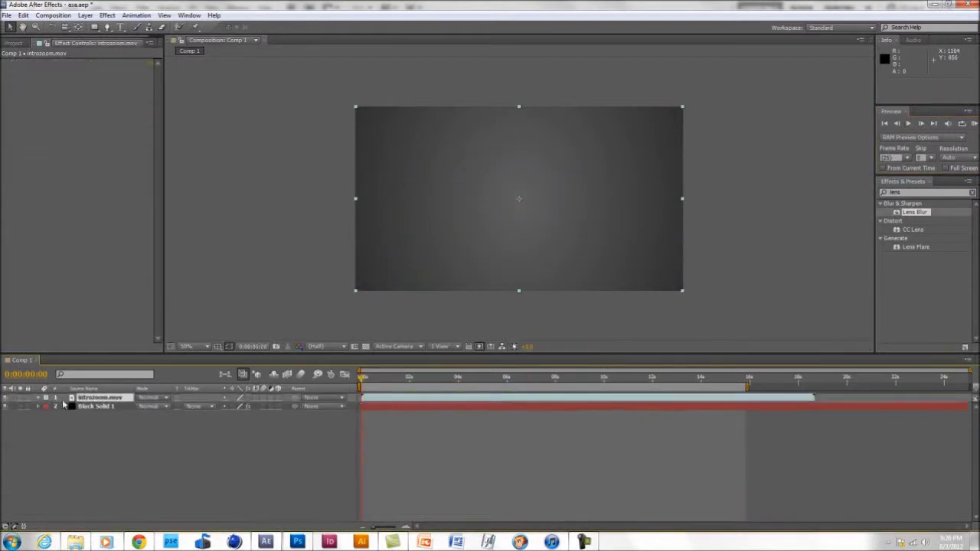
# - Import the Grunge_gray_[01-20].jpg image sequence from the FreeAgent drive
pyautogui.click(7, 15)
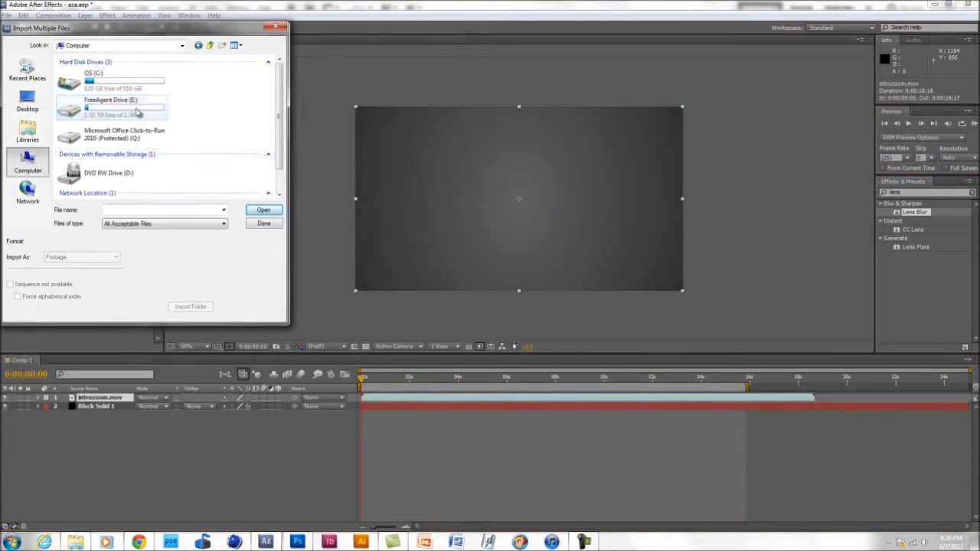
pyautogui.doubleClick(98, 116)
pyautogui.doubleClick(43, 81)
pyautogui.click(76, 87)
pyautogui.click(263, 208)
# - Try the Grunge_gray sequence as the top layer, stretched to fill the frame with Screen blending
pyautogui.moveTo(48, 143); pyautogui.dragTo(93, 485)
pyautogui.moveTo(104, 415); pyautogui.dragTo(104, 395)
pyautogui.moveTo(427, 199); pyautogui.dragTo(354, 199)
pyautogui.moveTo(519, 117); pyautogui.dragTo(519, 106)
pyautogui.click(163, 398)
pyautogui.click(199, 212)
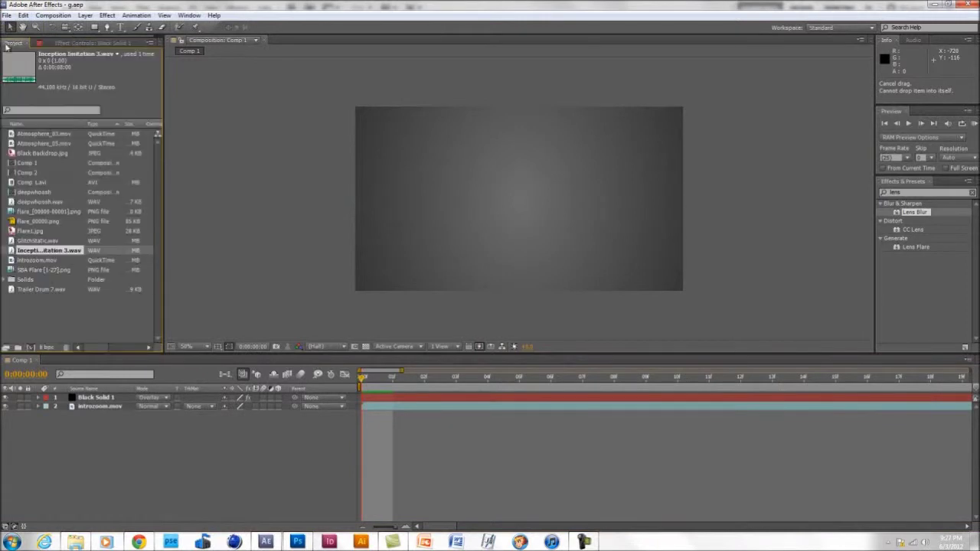
# - Import Black Backdrop.jpg from the GFX folder and place it at the bottom of the layer stack
pyautogui.moveTo(42, 154); pyautogui.dragTo(360, 209)
pyautogui.moveTo(401, 372); pyautogui.dragTo(974, 401)
pyautogui.click(7, 15)
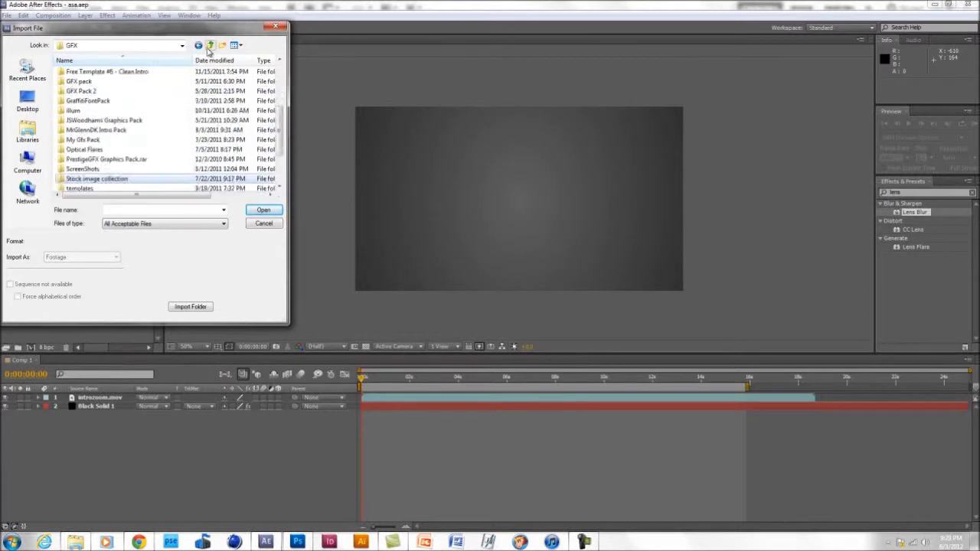
pyautogui.doubleClick(202, 174)
pyautogui.moveTo(46, 134); pyautogui.dragTo(104, 458)
# - Move Black Backdrop.jpg above the black solid, widen it to fill the frame and set its blend mode to Screen
pyautogui.click(154, 415)
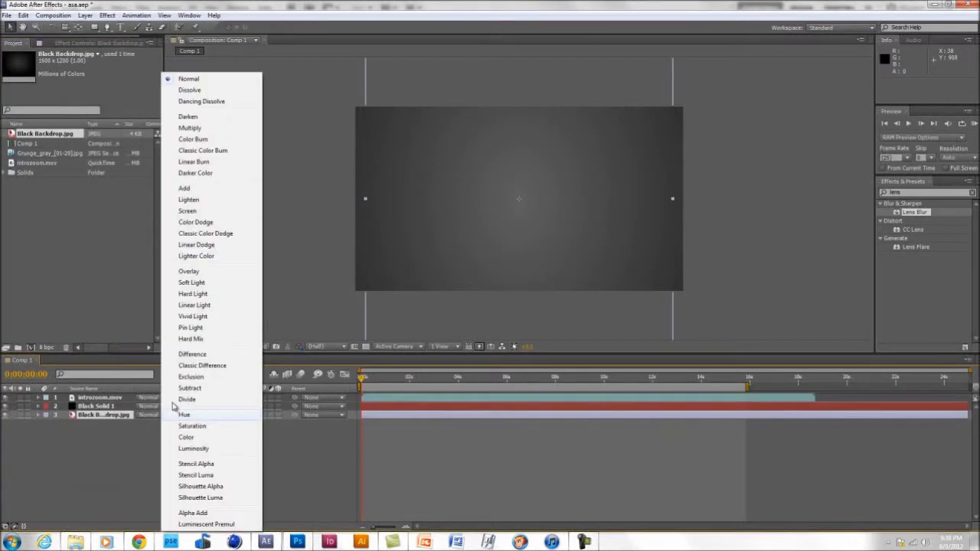
pyautogui.click(185, 271)
pyautogui.moveTo(96, 407); pyautogui.dragTo(96, 420)
pyautogui.click(103, 406)
pyautogui.moveTo(349, 199)
pyautogui.mouseDown()
pyautogui.moveTo(362, 201)
pyautogui.moveTo(354, 199)
pyautogui.mouseUp()
pyautogui.click(103, 406)
pyautogui.click(154, 407)
pyautogui.click(185, 212)
pyautogui.click(160, 455)
# - Import the sound files Big hit.wav, deepwhoosh.wav and Inception Imitation 3.wav from the intro essentials folders
pyautogui.click(7, 15)
pyautogui.moveTo(46, 183)
pyautogui.click(202, 192)
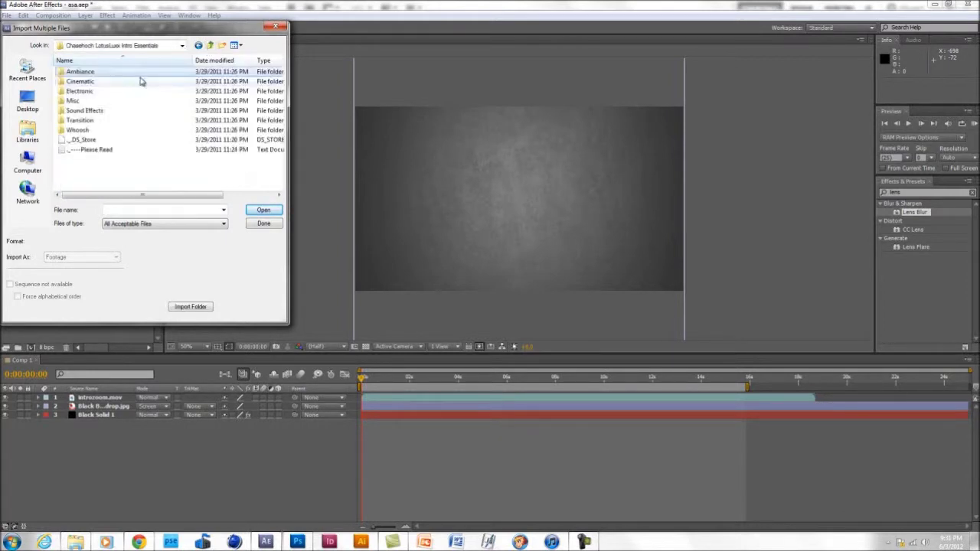
pyautogui.doubleClick(131, 98)
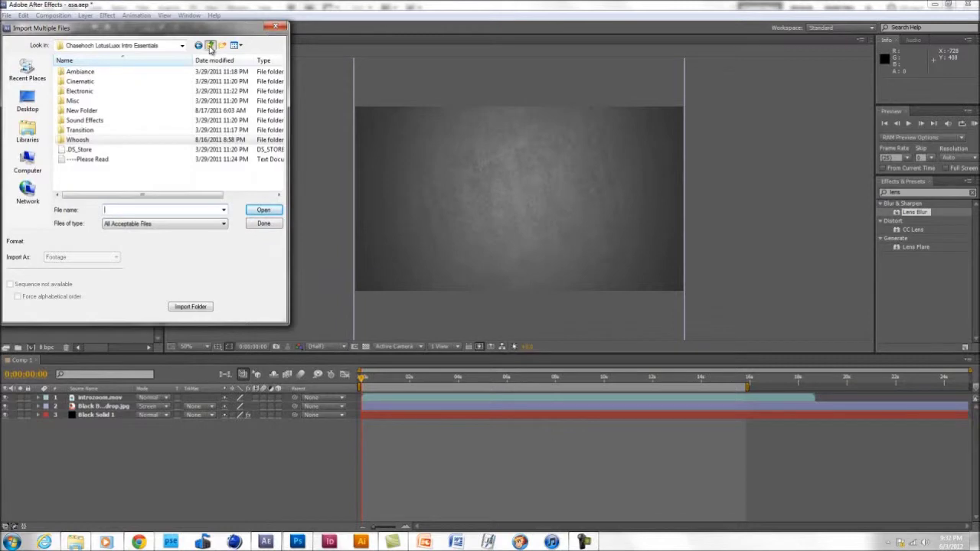
pyautogui.doubleClick(108, 115)
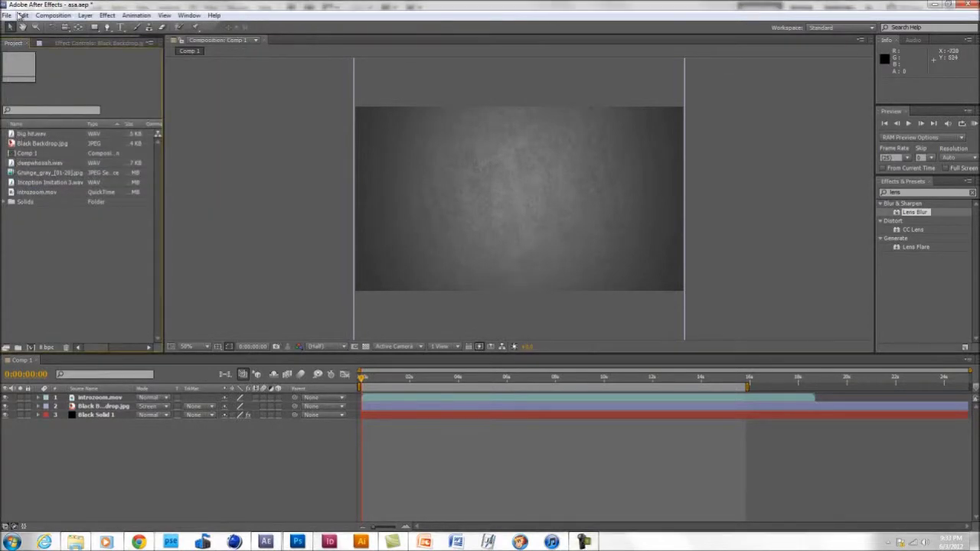
# - Import the smoke footage Atmosphere_03.mov
pyautogui.click(8, 15)
pyautogui.click(190, 181)
pyautogui.click(210, 45)
pyautogui.click(211, 45)
pyautogui.scroll(4, 138, 156)
pyautogui.doubleClick(96, 112)
pyautogui.doubleClick(98, 100)
pyautogui.doubleClick(84, 81)
pyautogui.doubleClick(196, 87)
# - Place Atmosphere_03.mov above the Black Backdrop layer, widen it to the full frame and set its blend mode to Screen
pyautogui.moveTo(100, 424); pyautogui.dragTo(103, 411)
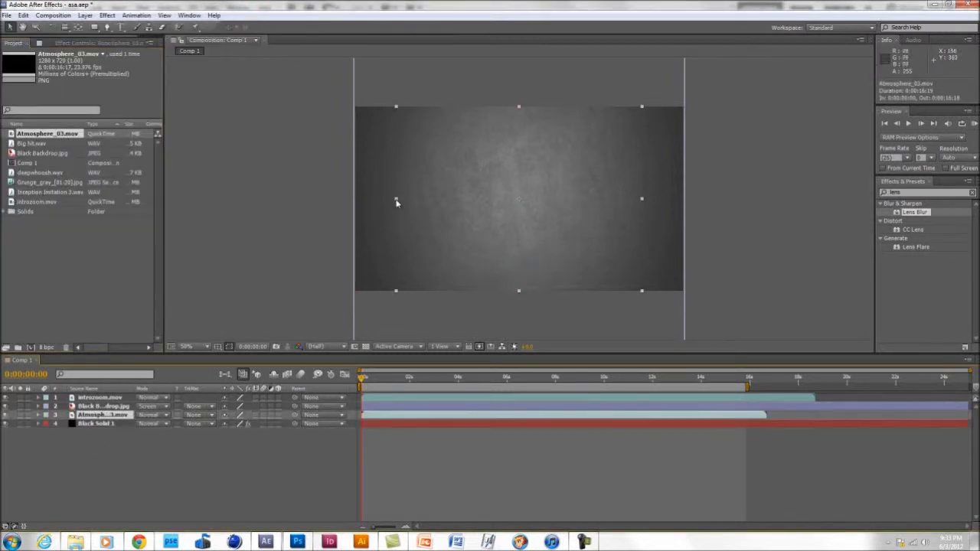
pyautogui.moveTo(397, 200); pyautogui.dragTo(355, 200)
pyautogui.click(153, 415)
pyautogui.click(208, 273)
pyautogui.click(153, 414)
pyautogui.click(190, 212)
pyautogui.moveTo(111, 415); pyautogui.dragTo(120, 399)
pyautogui.moveTo(507, 386)
pyautogui.mouseDown()
pyautogui.moveTo(358, 380)
pyautogui.moveTo(511, 383)
pyautogui.mouseUp()
# - Duplicate the Atmosphere_03.mov layer and mirror the copy horizontally at about -134%, 100% scale
pyautogui.click(104, 406)
pyautogui.hotkey('ctrl', 'c')
pyautogui.hotkey('ctrl', 'v')
pyautogui.moveTo(682, 200); pyautogui.dragTo(354, 200)
pyautogui.moveTo(511, 382); pyautogui.dragTo(345, 375)
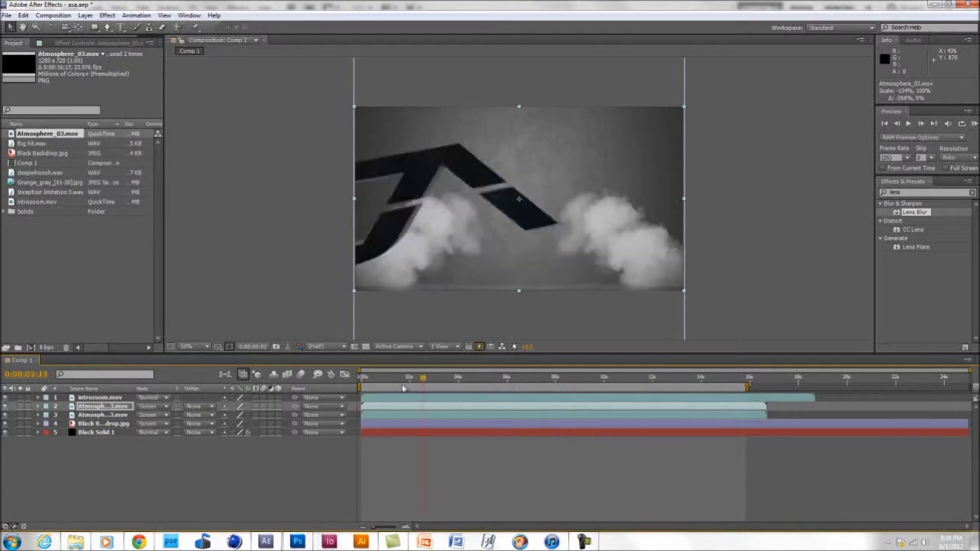
# - Add Inception Imitation 3.wav above the black solid and reveal its audio waveform
pyautogui.click(36, 144)
pyautogui.moveTo(50, 205); pyautogui.dragTo(104, 464)
pyautogui.moveTo(73, 434); pyautogui.dragTo(73, 447)
pyautogui.click(38, 432)
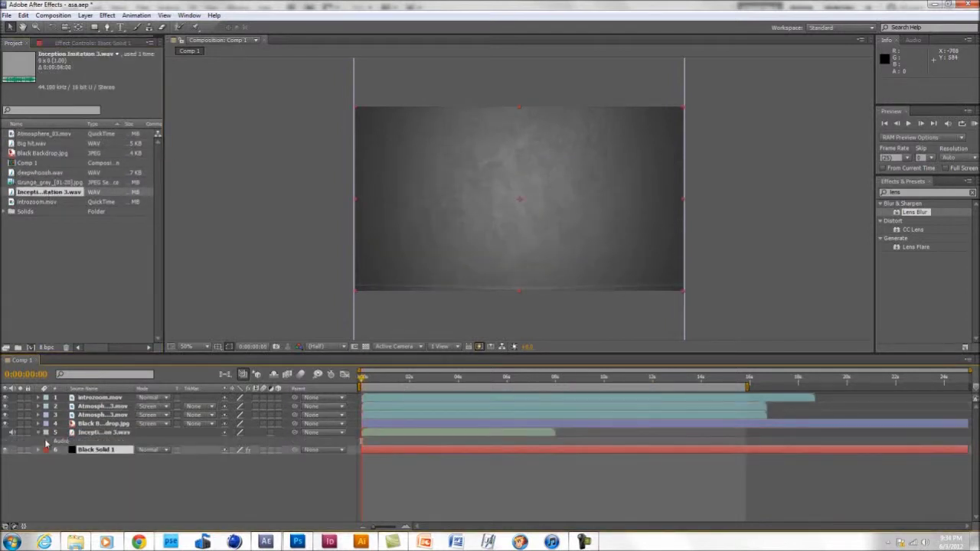
pyautogui.click(46, 441)
pyautogui.click(56, 458)
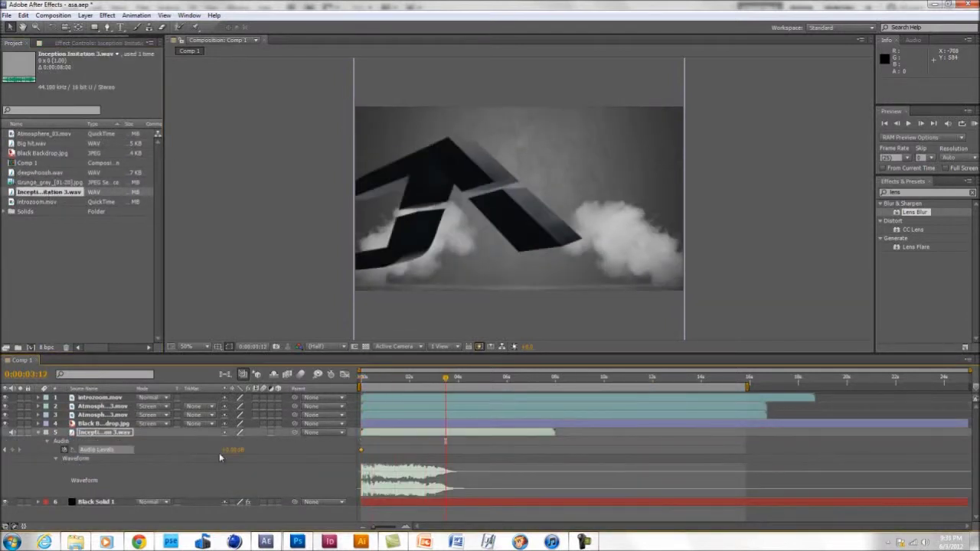
# - Raise the Inception Imitation 3.wav audio level to +12 dB and preview the composition with sound
pyautogui.press('KP_0')
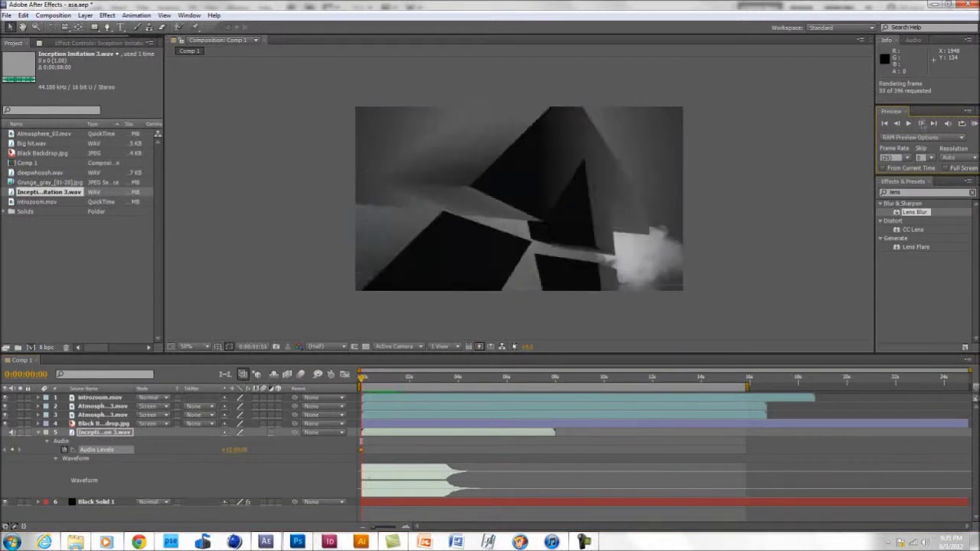
pyautogui.click(669, 201)
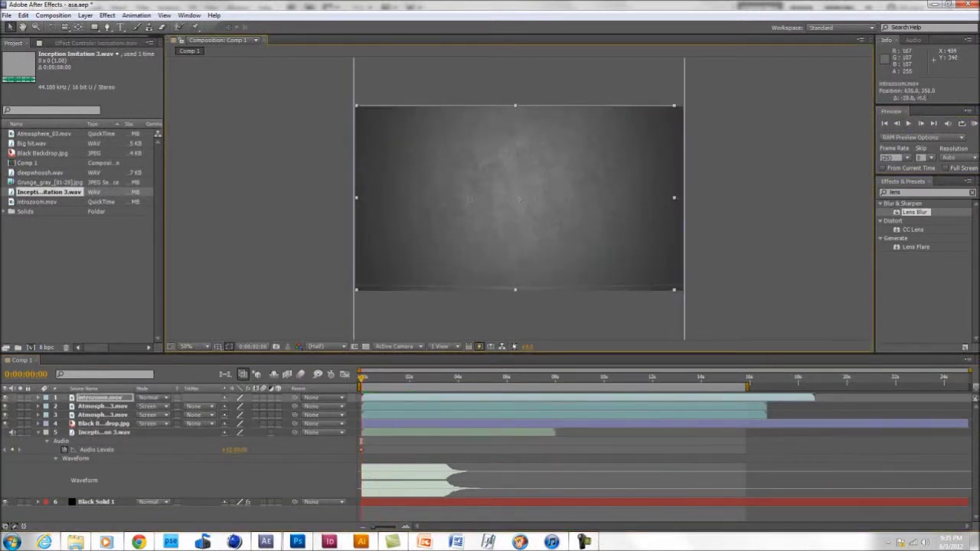
pyautogui.press('KP_0')
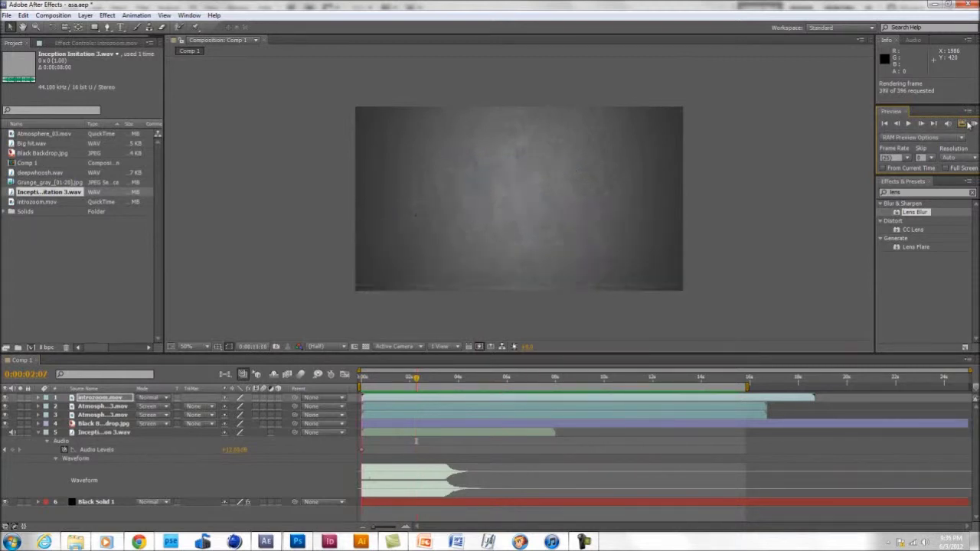
# - Add Big hit.wav beneath the introzoom.mov layer and reveal its audio waveform
pyautogui.moveTo(452, 377); pyautogui.dragTo(522, 378)
pyautogui.click(39, 433)
pyautogui.moveTo(33, 143); pyautogui.dragTo(94, 403)
pyautogui.click(38, 406)
pyautogui.click(47, 415)
pyautogui.click(55, 432)
# - Shift Big hit.wav in time so it starts at about 0:00:08:02
pyautogui.moveTo(522, 379); pyautogui.dragTo(542, 381)
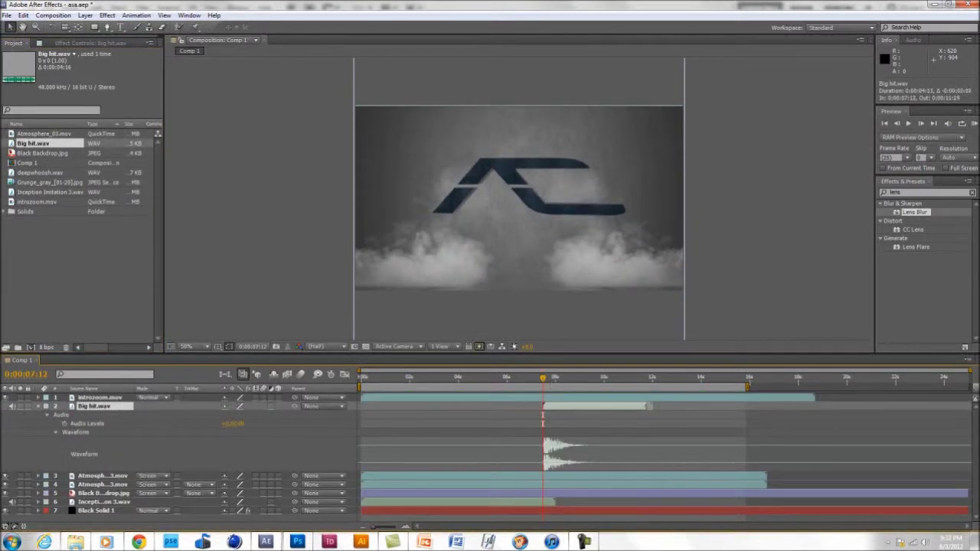
pyautogui.moveTo(550, 380); pyautogui.dragTo(558, 379)
pyautogui.moveTo(569, 407); pyautogui.dragTo(585, 412)
pyautogui.moveTo(556, 381); pyautogui.dragTo(555, 379)
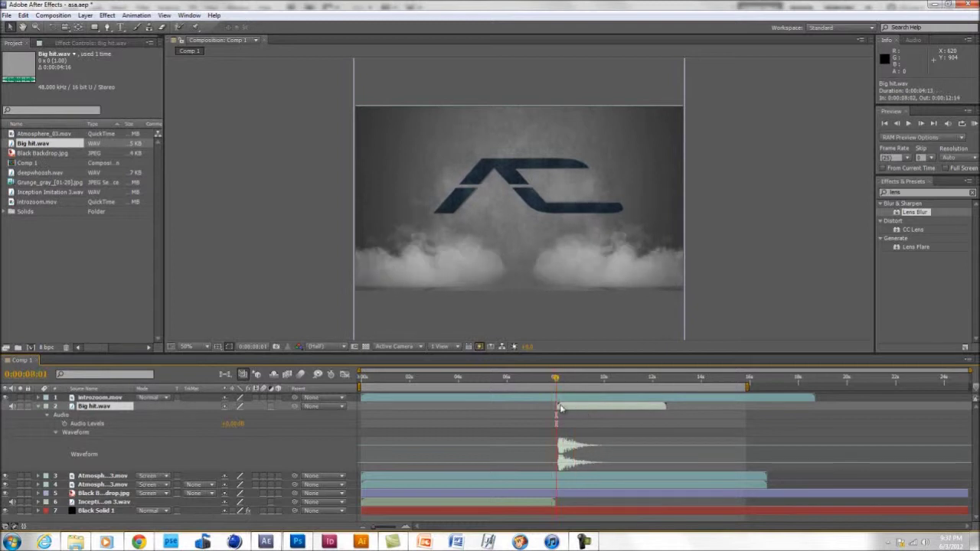
# - Keyframe the Big hit.wav audio level at +12 dB and preview the composition
pyautogui.click(64, 423)
pyautogui.moveTo(232, 425); pyautogui.dragTo(264, 424)
pyautogui.click(974, 123)
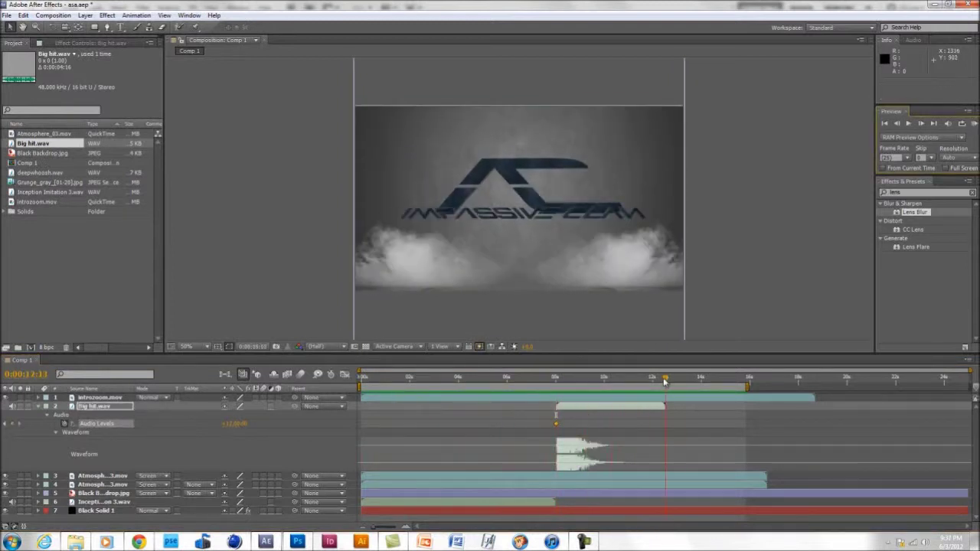
pyautogui.click(718, 385)
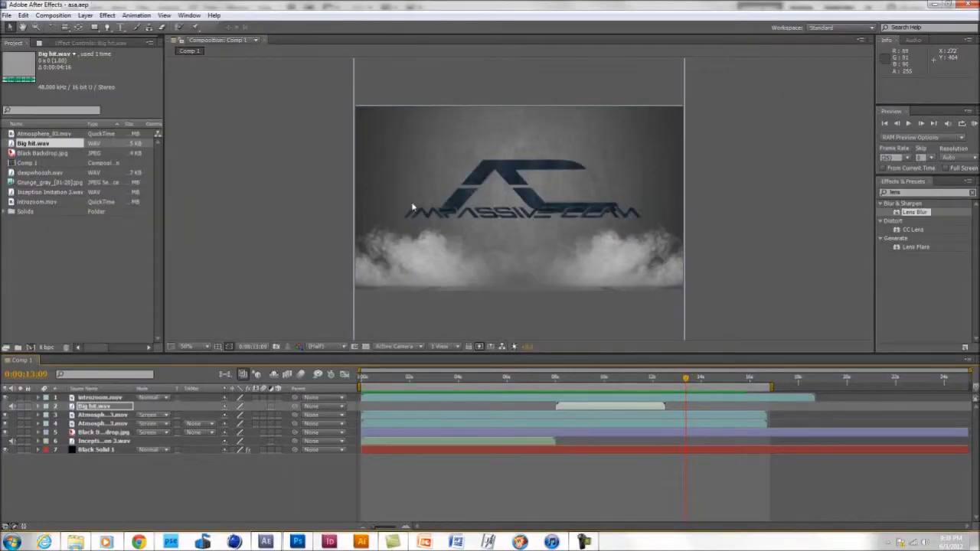
# - Import flare 5.png from the GFX folders and place it below the Big hit.wav layer
pyautogui.click(6, 15)
pyautogui.click(191, 182)
pyautogui.click(27, 161)
pyautogui.doubleClick(136, 160)
pyautogui.doubleClick(107, 160)
pyautogui.scroll(-5, 109, 170)
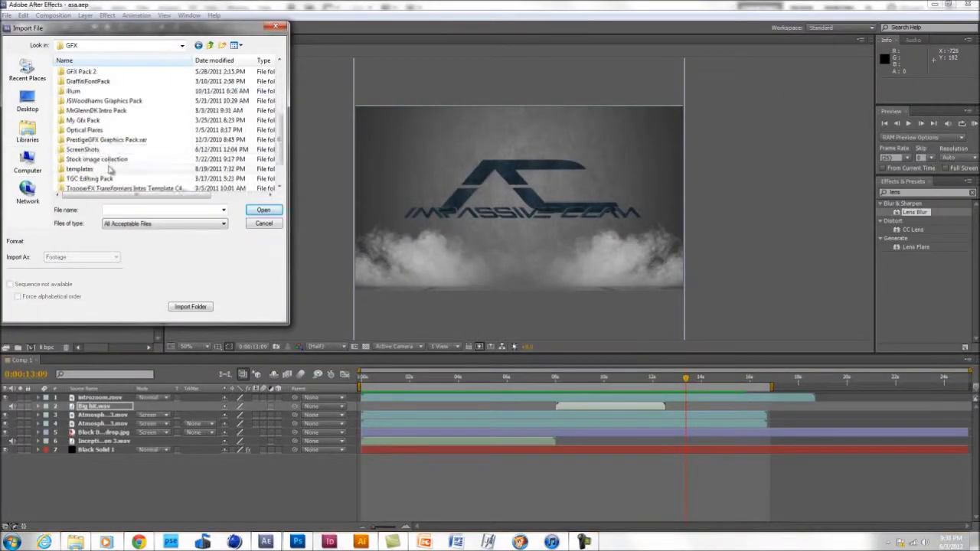
pyautogui.doubleClick(100, 149)
pyautogui.scroll(-5, 140, 137)
pyautogui.scroll(1, 138, 137)
pyautogui.doubleClick(188, 98)
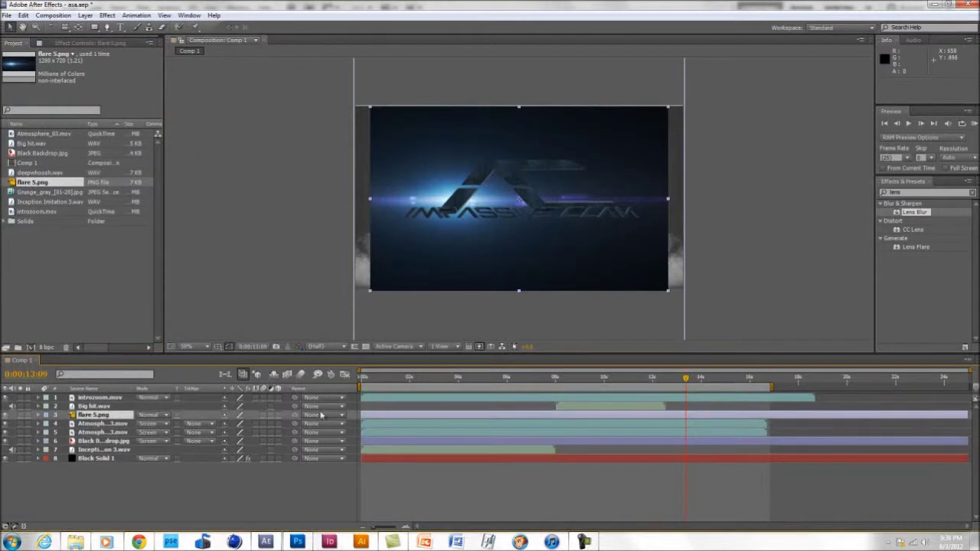
# - Import the Flares ([1-17]).jpg image sequence from the graphics pack folders
pyautogui.click(6, 15)
pyautogui.click(191, 183)
pyautogui.click(210, 45)
pyautogui.scroll(-3, 127, 164)
pyautogui.doubleClick(118, 162)
pyautogui.click(94, 129)
pyautogui.click(210, 45)
pyautogui.doubleClick(108, 161)
pyautogui.doubleClick(83, 82)
pyautogui.doubleClick(140, 100)
pyautogui.scroll(-3, 230, 103)
pyautogui.doubleClick(235, 102)
# - Try the Flares ([1-17]).jpg sequence as a Screen-blended layer above introzoom.mov and remove it again
pyautogui.moveTo(44, 192); pyautogui.dragTo(126, 395)
pyautogui.click(160, 398)
pyautogui.click(184, 210)
pyautogui.moveTo(520, 207); pyautogui.dragTo(528, 224)
pyautogui.hotkey('ctrl', 'z')
pyautogui.click(104, 398)
pyautogui.click(44, 193)
pyautogui.press('Delete')
pyautogui.click(542, 282)
# - Import the [1-20].jpg flare image sequence
pyautogui.click(6, 15)
pyautogui.moveTo(31, 182)
pyautogui.click(209, 182)
pyautogui.click(210, 45)
pyautogui.doubleClick(89, 126)
pyautogui.doubleClick(190, 99)
# - Try the [1-20].jpg sequence between the two Atmosphere_03.mov layers and delete it
pyautogui.moveTo(107, 433); pyautogui.dragTo(107, 446)
pyautogui.moveTo(107, 449); pyautogui.dragTo(114, 421)
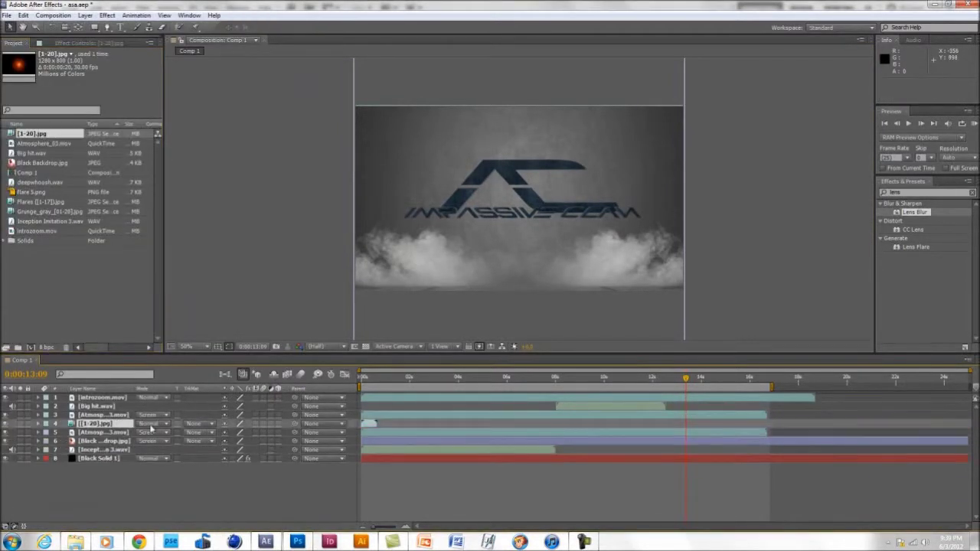
pyautogui.press('Delete')
# - Browse the graphics pack folders for another flare image
pyautogui.click(6, 15)
pyautogui.click(210, 182)
pyautogui.click(209, 45)
pyautogui.doubleClick(104, 96)
pyautogui.scroll(-4, 106, 155)
pyautogui.doubleClick(103, 103)
pyautogui.click(202, 46)
pyautogui.click(202, 47)
pyautogui.doubleClick(118, 131)
pyautogui.doubleClick(81, 98)
pyautogui.click(201, 47)
pyautogui.doubleClick(146, 146)
pyautogui.doubleClick(84, 91)
pyautogui.doubleClick(122, 159)
pyautogui.doubleClick(84, 91)
pyautogui.scroll(-4, 124, 140)
pyautogui.scroll(-5, 125, 140)
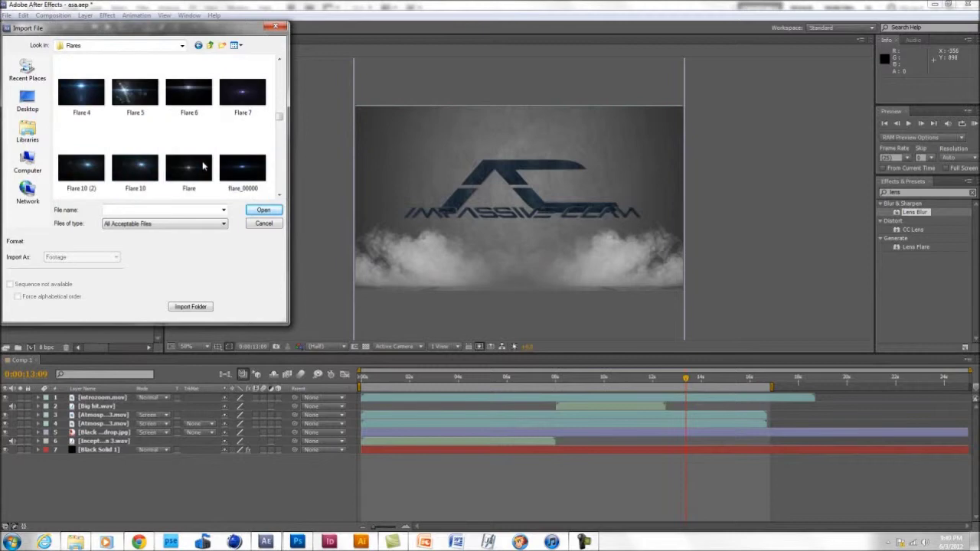
pyautogui.doubleClick(243, 165)
pyautogui.moveTo(38, 203); pyautogui.dragTo(99, 396)
pyautogui.press('Delete')
pyautogui.click(153, 398)
pyautogui.click(191, 211)
pyautogui.click(153, 397)
pyautogui.click(193, 376)
pyautogui.click(153, 397)
pyautogui.click(198, 424)
pyautogui.click(154, 397)
pyautogui.click(191, 438)
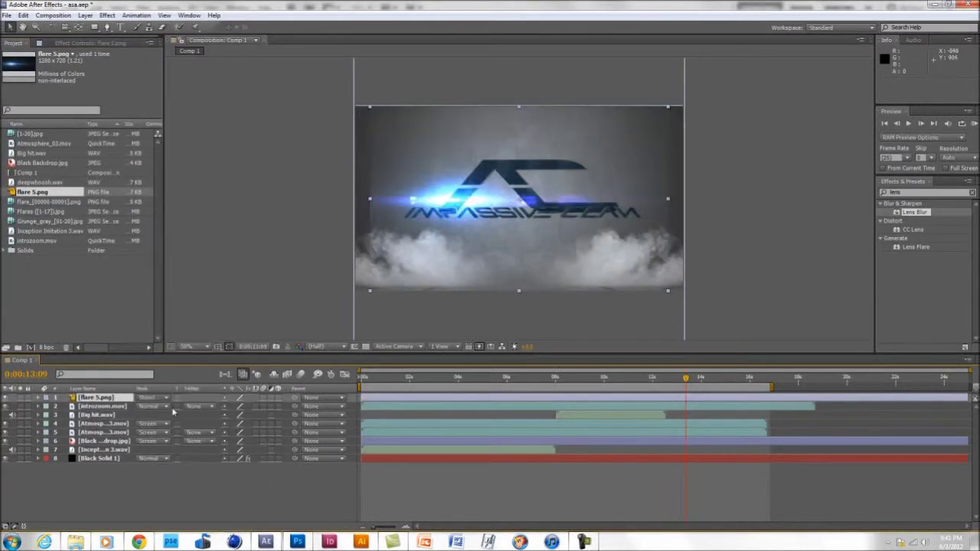
# - Flatten flare 5.png into a thin streak over the clan text with Classic Color Dodge blending, and activate the Eraser tool
pyautogui.moveTo(505, 197); pyautogui.dragTo(511, 206)
pyautogui.click(222, 255)
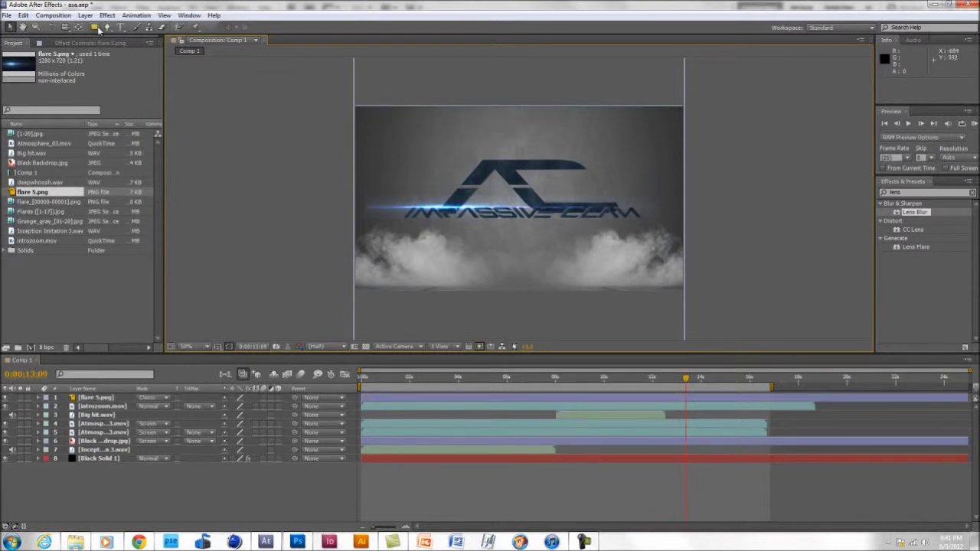
pyautogui.click(162, 28)
pyautogui.click(385, 208)
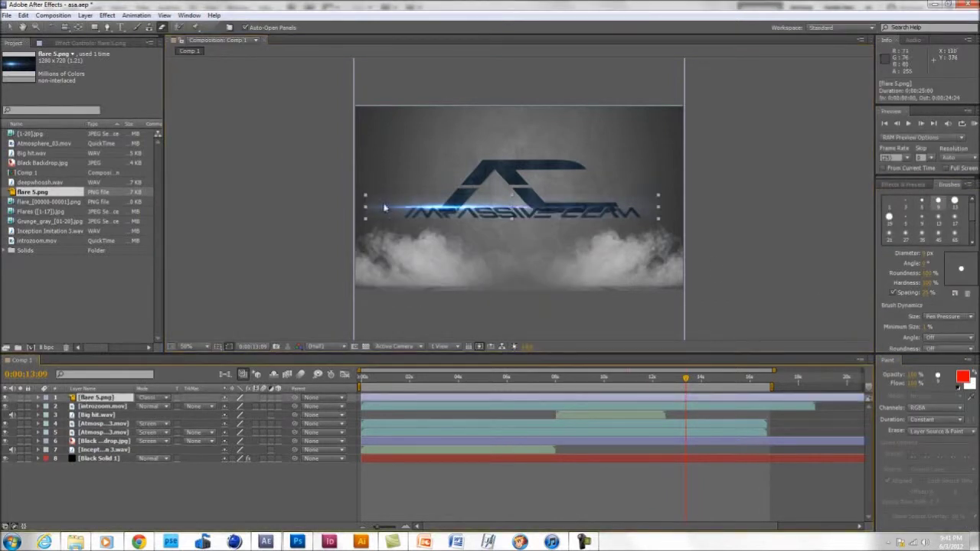
# - Move the flare streak past the frame's left edge at text height and place a duplicate past the right edge
pyautogui.moveTo(400, 200); pyautogui.dragTo(408, 161)
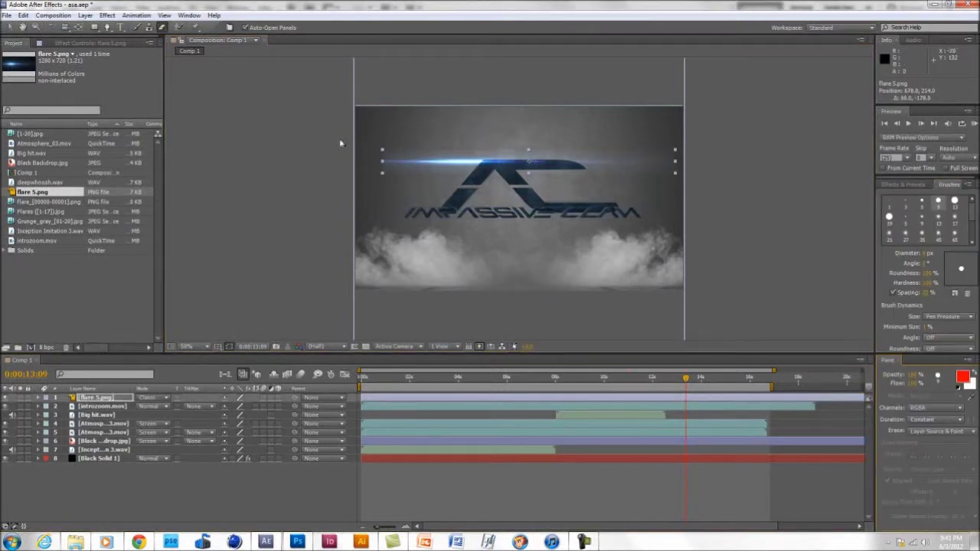
pyautogui.moveTo(505, 164); pyautogui.dragTo(299, 212)
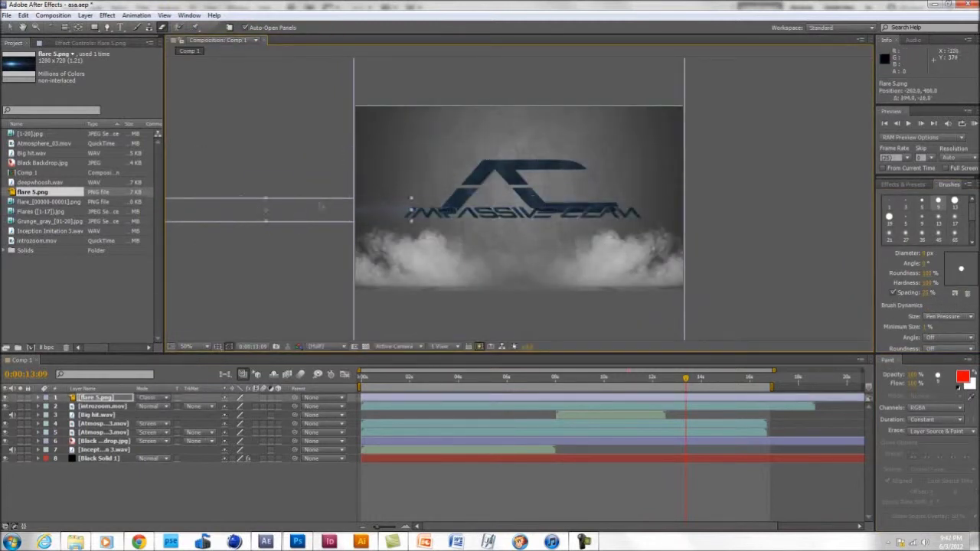
pyautogui.click(39, 397)
pyautogui.moveTo(637, 231); pyautogui.dragTo(719, 221)
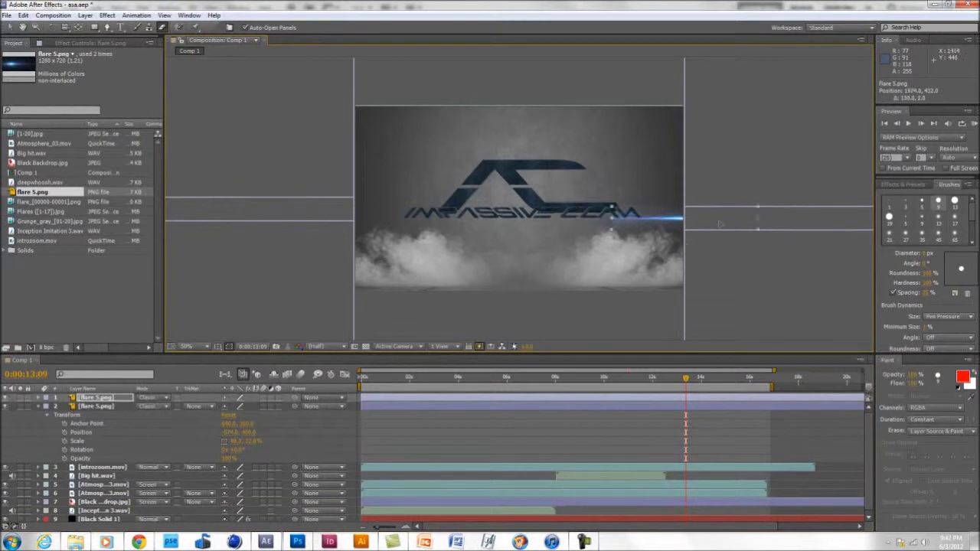
# - Start a Position keyframe at 11:15 for the flare waiting past the frame's left edge
pyautogui.click(39, 397)
pyautogui.scroll(-2, 380, 426)
pyautogui.moveTo(686, 379); pyautogui.dragTo(665, 387)
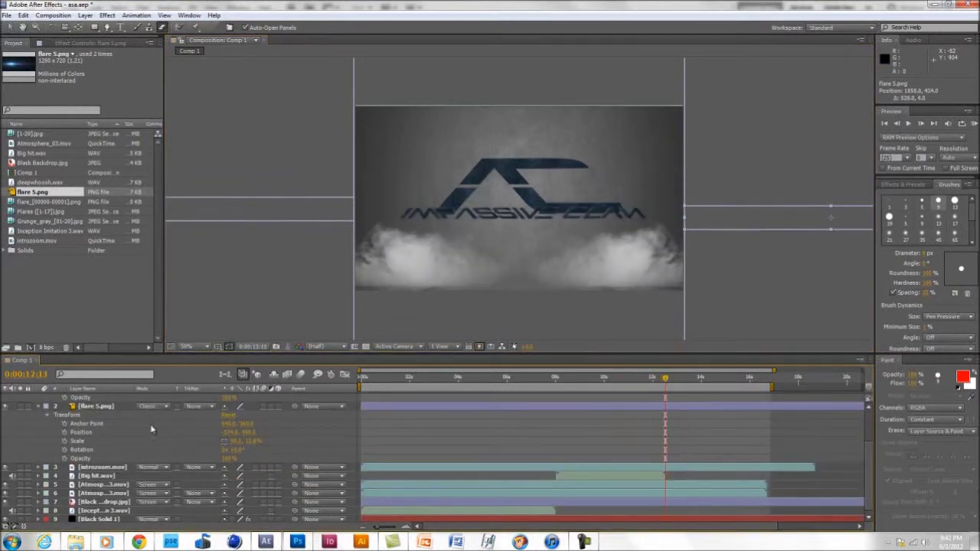
pyautogui.moveTo(375, 436); pyautogui.dragTo(237, 442)
pyautogui.click(64, 432)
pyautogui.moveTo(665, 378); pyautogui.dragTo(712, 384)
pyautogui.moveTo(665, 432); pyautogui.dragTo(642, 433)
# - At 13:12, move that flare across the clan text until it sits past the frame's right edge, shifting its anchor point
pyautogui.moveTo(641, 379); pyautogui.dragTo(667, 387)
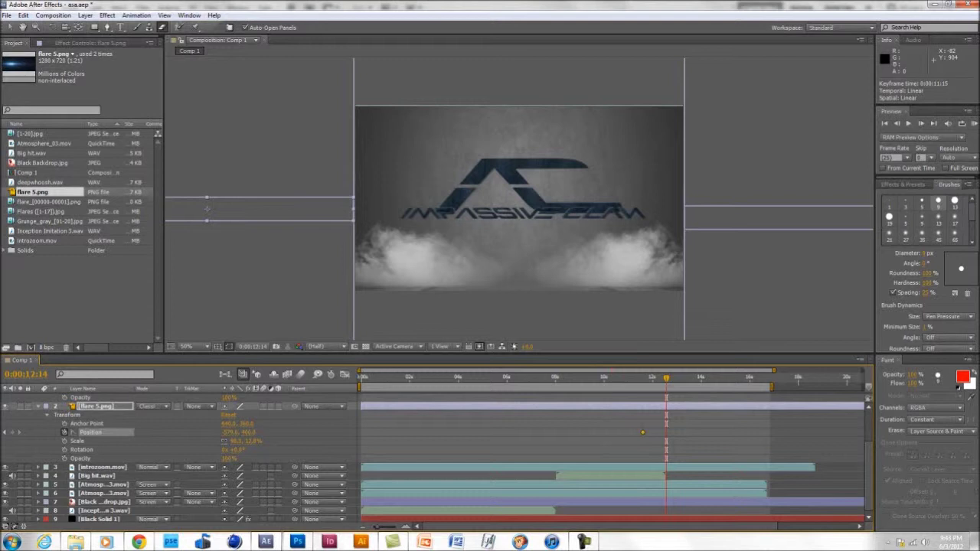
pyautogui.moveTo(667, 388); pyautogui.dragTo(695, 388)
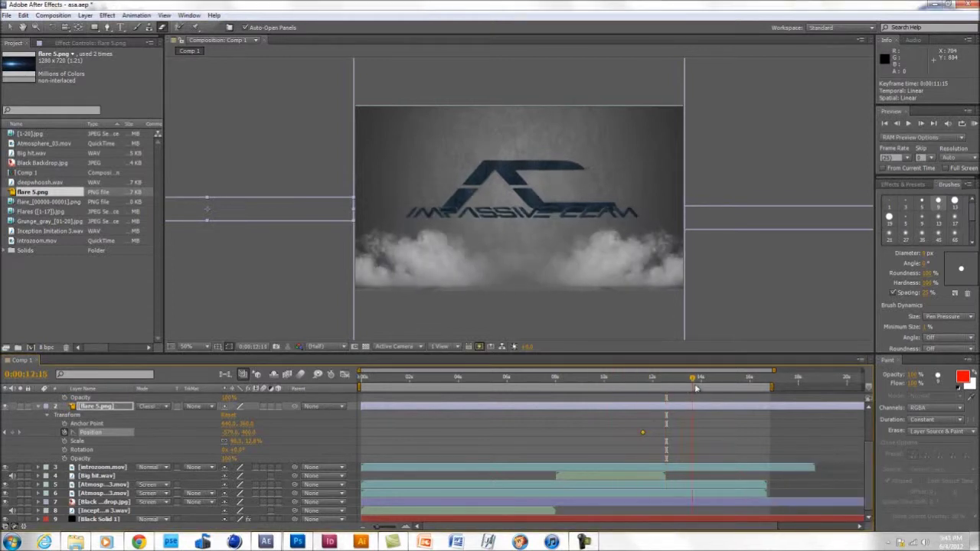
pyautogui.moveTo(373, 220); pyautogui.dragTo(376, 219)
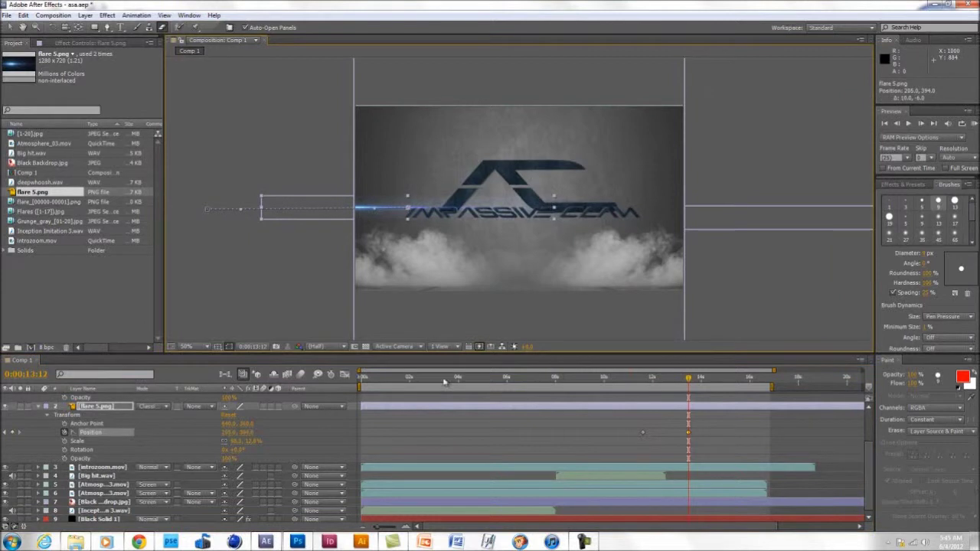
pyautogui.moveTo(176, 423); pyautogui.dragTo(100, 426)
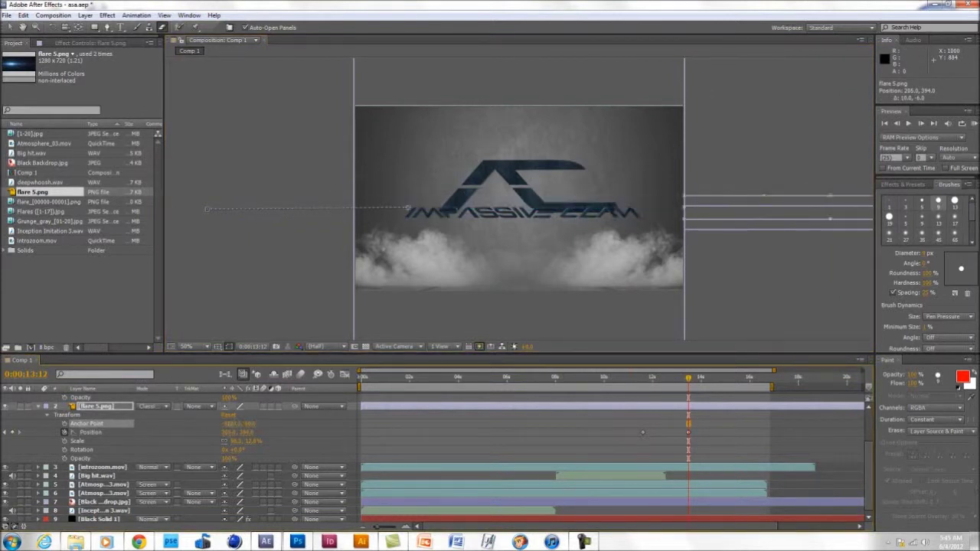
# - At the 11:15 keyframe, shift the lower flare layer's Position back past the frame's left edge
pyautogui.click(39, 407)
pyautogui.click(38, 457)
pyautogui.moveTo(686, 380); pyautogui.dragTo(644, 384)
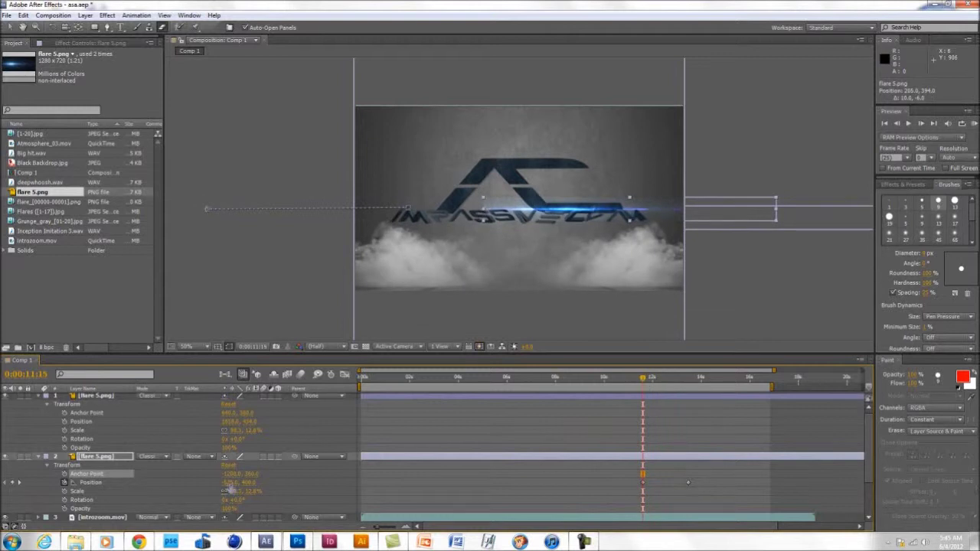
pyautogui.keyDown('shift'); pyautogui.moveTo(229, 484); pyautogui.dragTo(192, 485); pyautogui.keyUp('shift')
# - Keyframe the top flare layer from past the right edge at about 11:15 to past the left edge at 13:12, and preview the sweep
pyautogui.moveTo(643, 381)
pyautogui.mouseDown()
pyautogui.moveTo(687, 389)
pyautogui.moveTo(641, 389)
pyautogui.mouseUp()
pyautogui.click(64, 421)
pyautogui.click(688, 379)
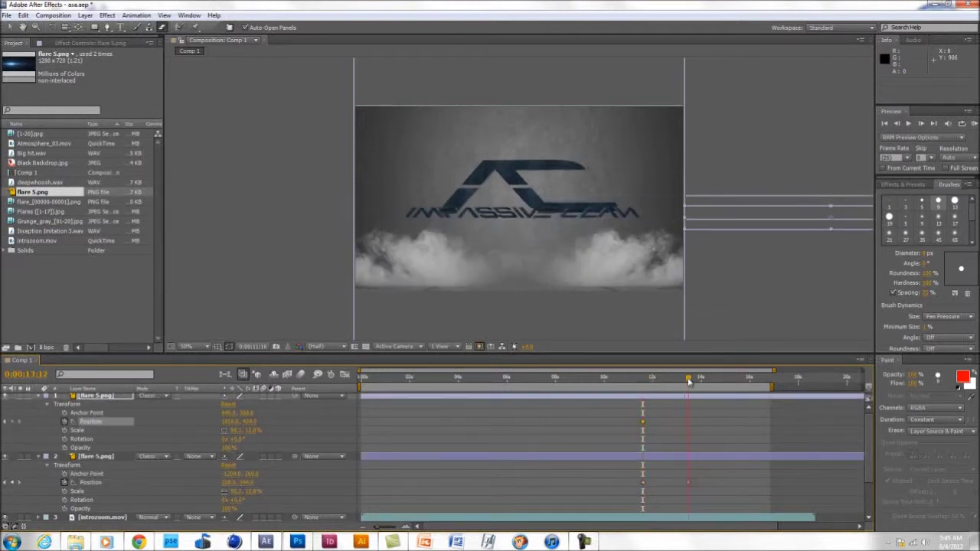
pyautogui.moveTo(229, 421); pyautogui.dragTo(216, 430)
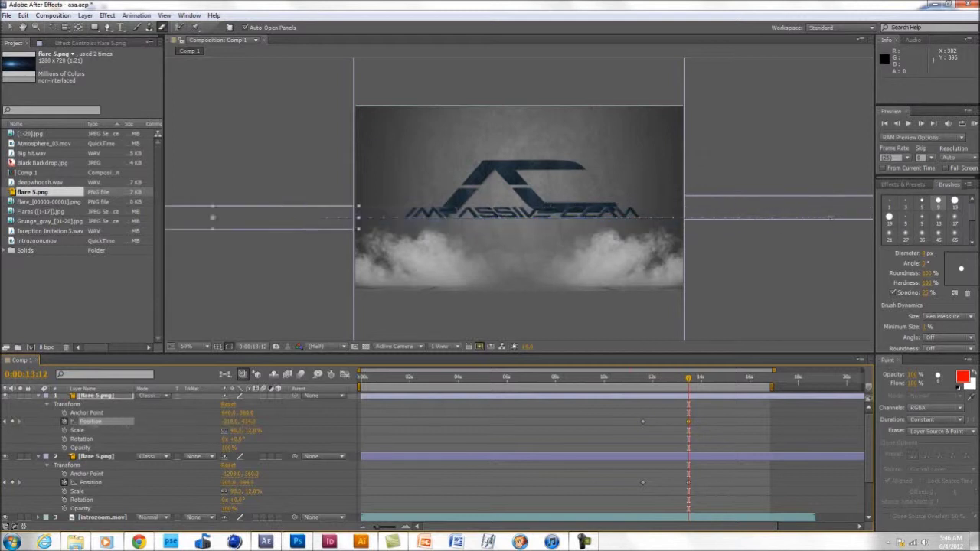
pyautogui.click(39, 396)
pyautogui.click(38, 405)
pyautogui.click(973, 124)
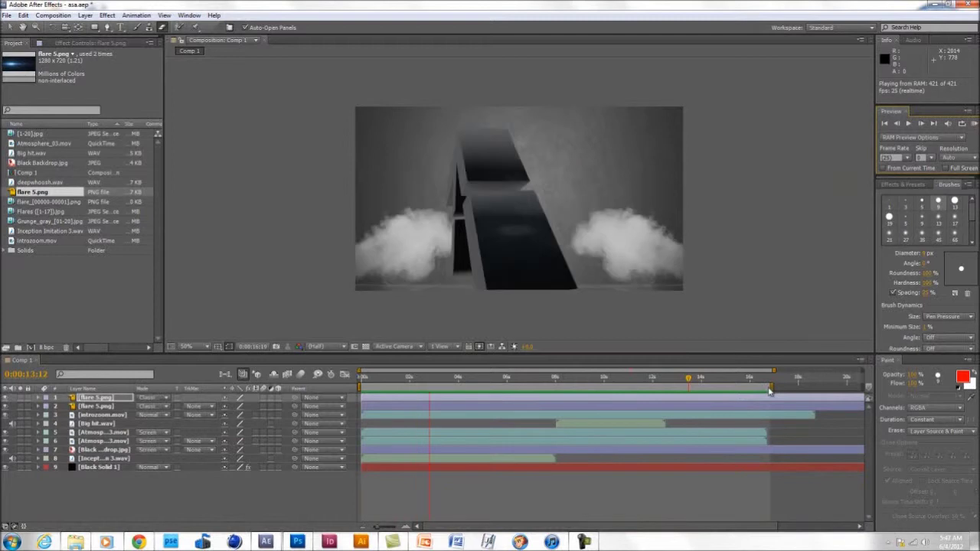
pyautogui.press('space')
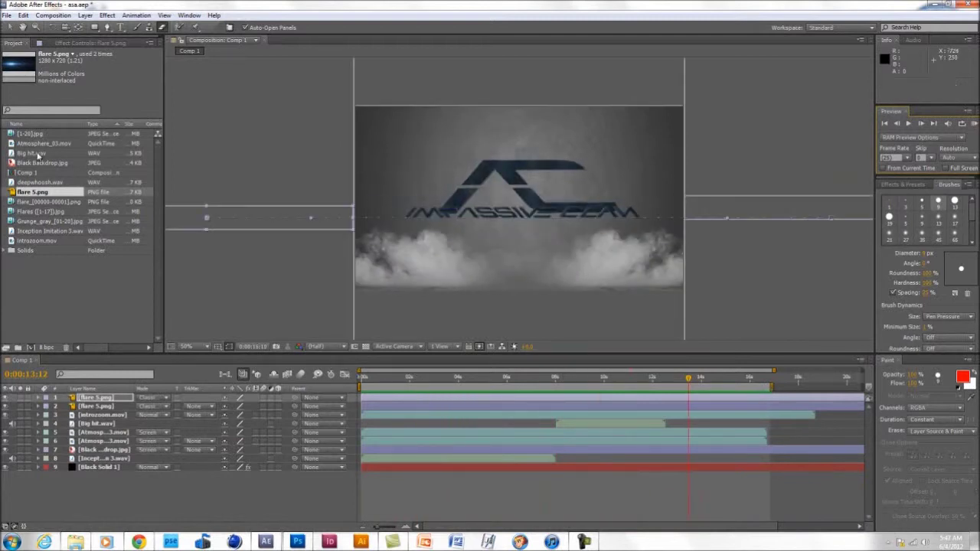
# - Add deepwhoosh.wav below Big hit.wav, start it at about 11 seconds to match the flare sweep, and set its Audio Levels to +12 dB
pyautogui.moveTo(31, 183); pyautogui.dragTo(86, 428)
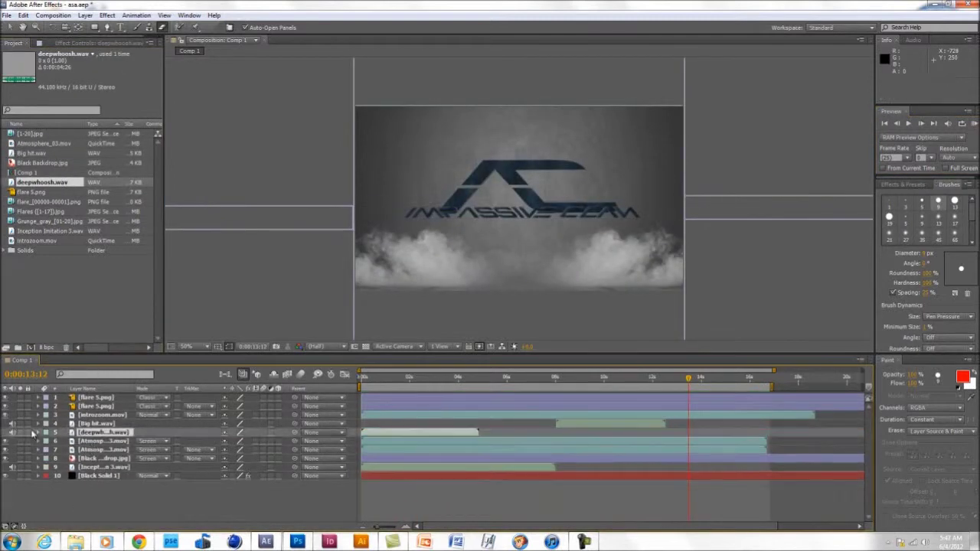
pyautogui.click(38, 432)
pyautogui.click(47, 441)
pyautogui.click(56, 458)
pyautogui.moveTo(689, 379); pyautogui.dragTo(657, 383)
pyautogui.press('[')
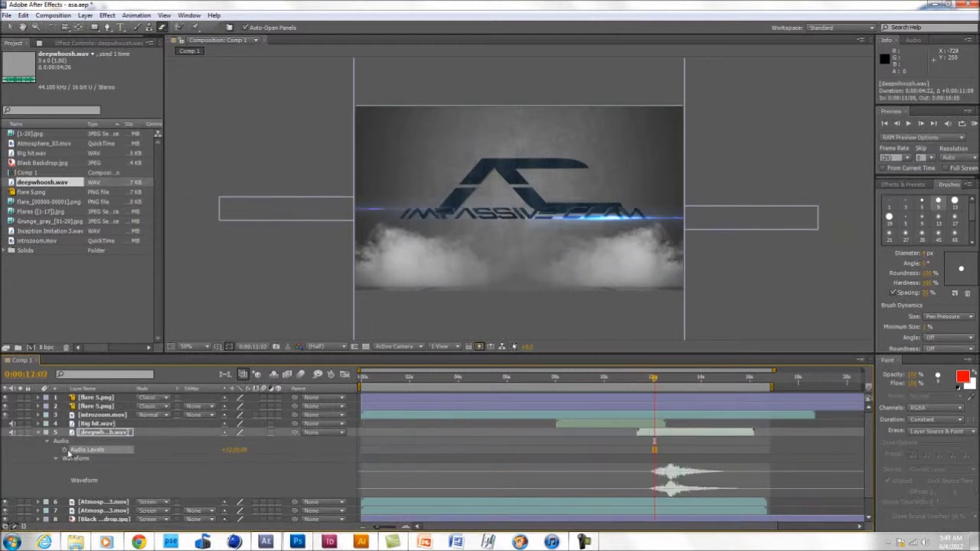
# - Preview the composition with the whoosh sound and shorten the work area to 16:18
pyautogui.click(974, 123)
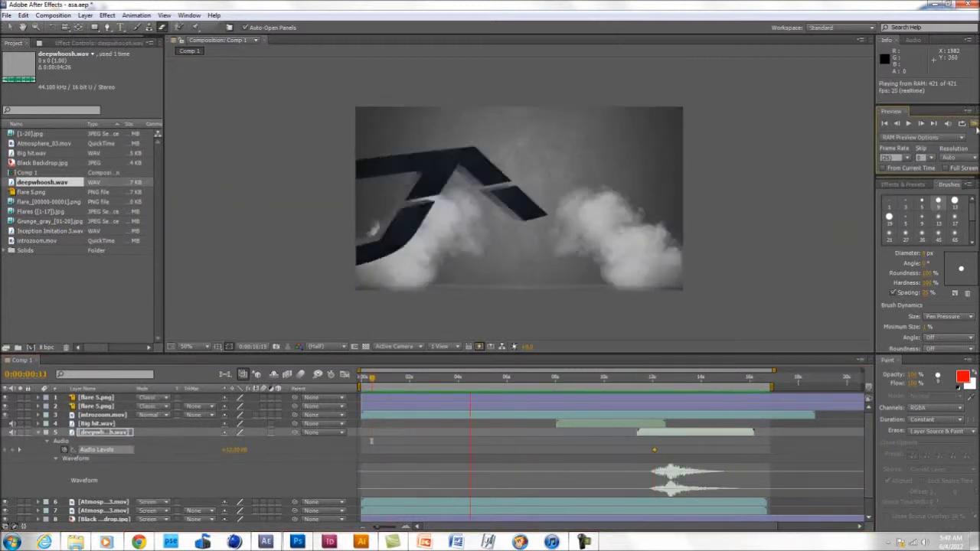
pyautogui.click(908, 124)
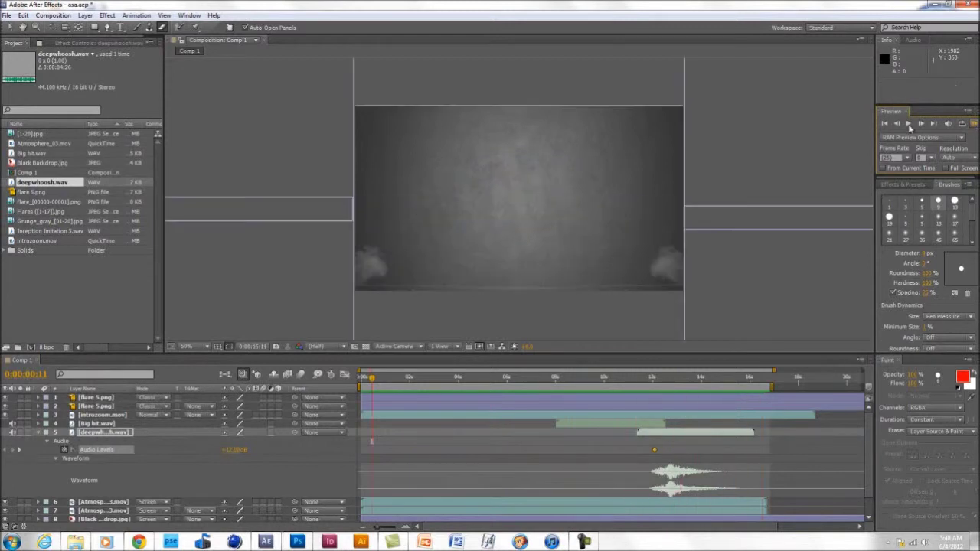
pyautogui.moveTo(739, 378); pyautogui.dragTo(761, 381)
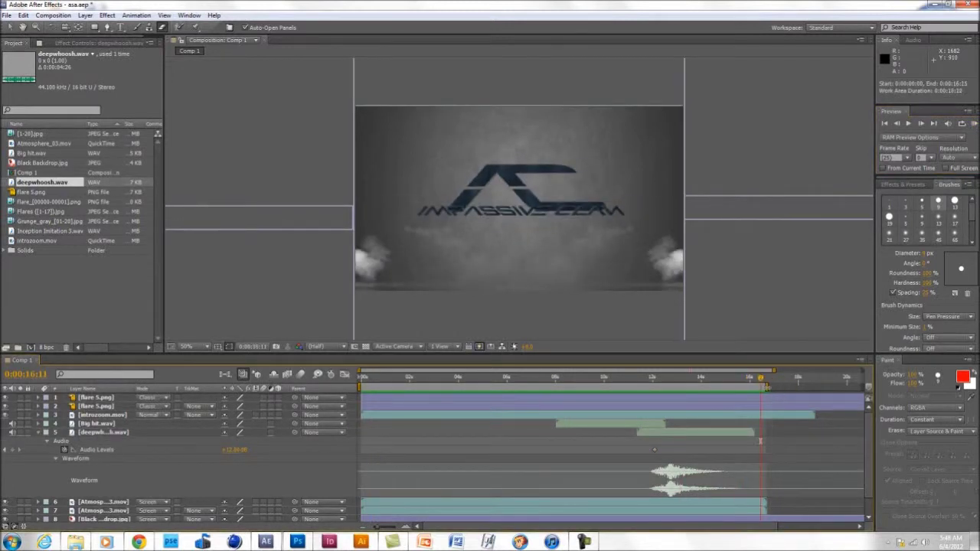
# - Apply the Lens Blur effect to introzoom.mov with Iris Radius 0 and show its properties in the timeline
pyautogui.click(903, 185)
pyautogui.moveTo(913, 215)
pyautogui.mouseDown()
pyautogui.moveTo(210, 511)
pyautogui.moveTo(123, 415)
pyautogui.mouseUp()
pyautogui.click(578, 378)
pyautogui.moveTo(498, 390); pyautogui.dragTo(326, 374)
pyautogui.moveTo(94, 115); pyautogui.dragTo(77, 115)
pyautogui.click(39, 433)
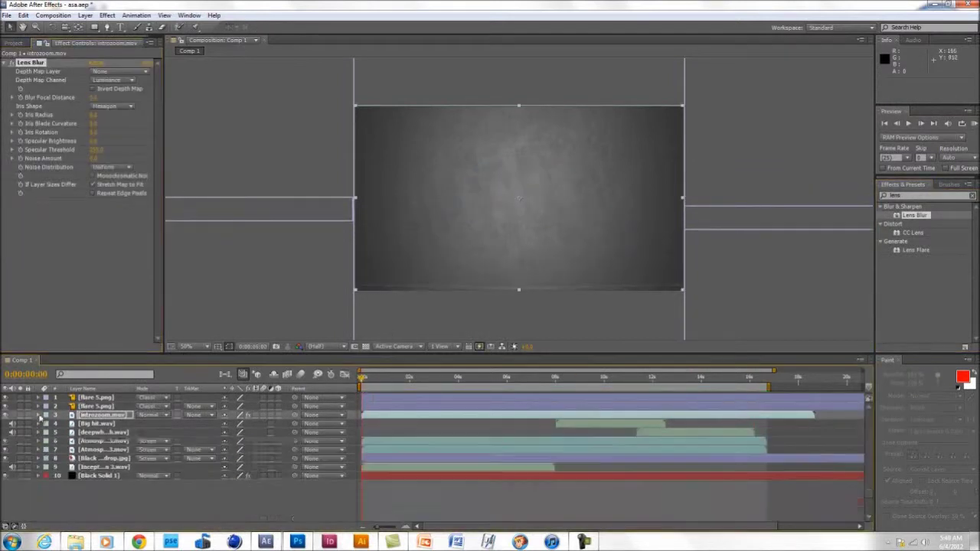
pyautogui.click(38, 415)
pyautogui.click(46, 423)
pyautogui.scroll(-2, 297, 404)
# - Try to keyframe the Lens Blur Iris Radius from 0 at the start to 100 at 16:03
pyautogui.click(74, 450)
pyautogui.moveTo(362, 377); pyautogui.dragTo(728, 387)
pyautogui.click(753, 377)
pyautogui.moveTo(228, 449); pyautogui.dragTo(304, 459)
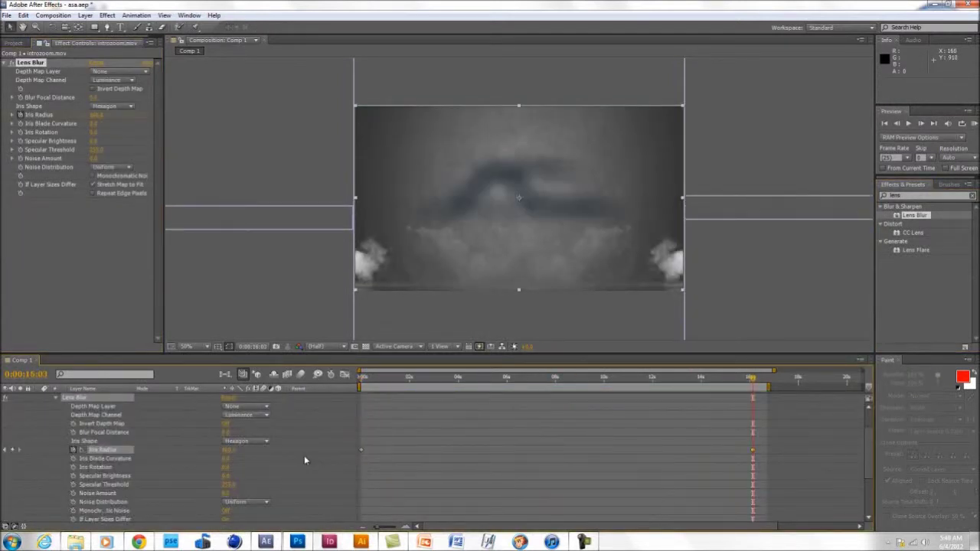
pyautogui.click(554, 377)
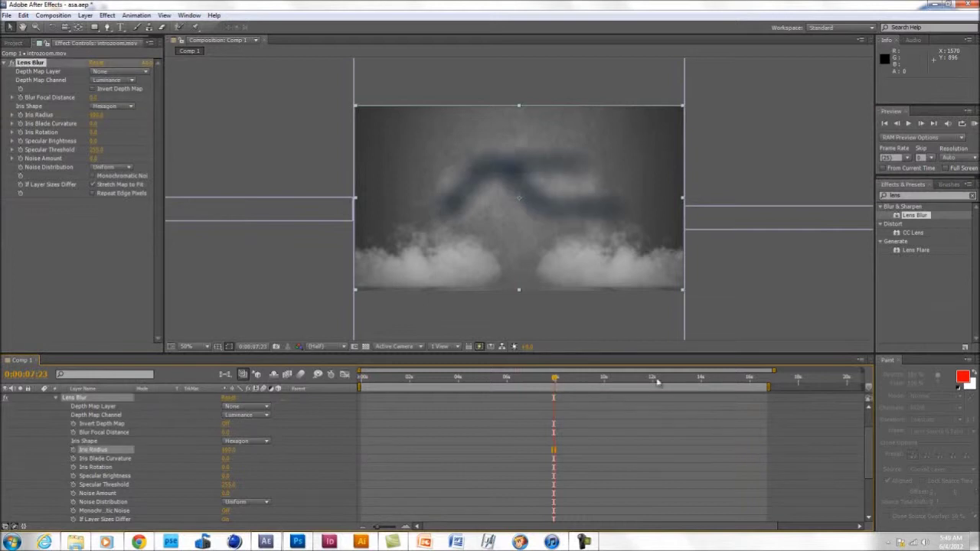
# - Keyframe the Lens Blur Iris Radius from 0 at about 14:20 to about 58 at 16:00, and preview the composition
pyautogui.click(723, 380)
pyautogui.moveTo(228, 449); pyautogui.dragTo(146, 450)
pyautogui.click(73, 450)
pyautogui.moveTo(723, 379); pyautogui.dragTo(749, 381)
pyautogui.moveTo(227, 449); pyautogui.dragTo(291, 453)
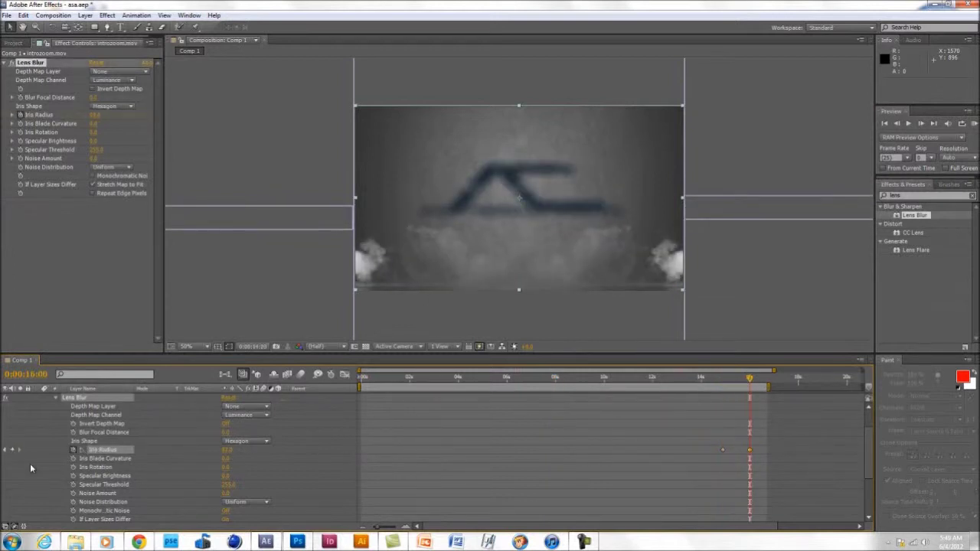
pyautogui.press('KP_0')
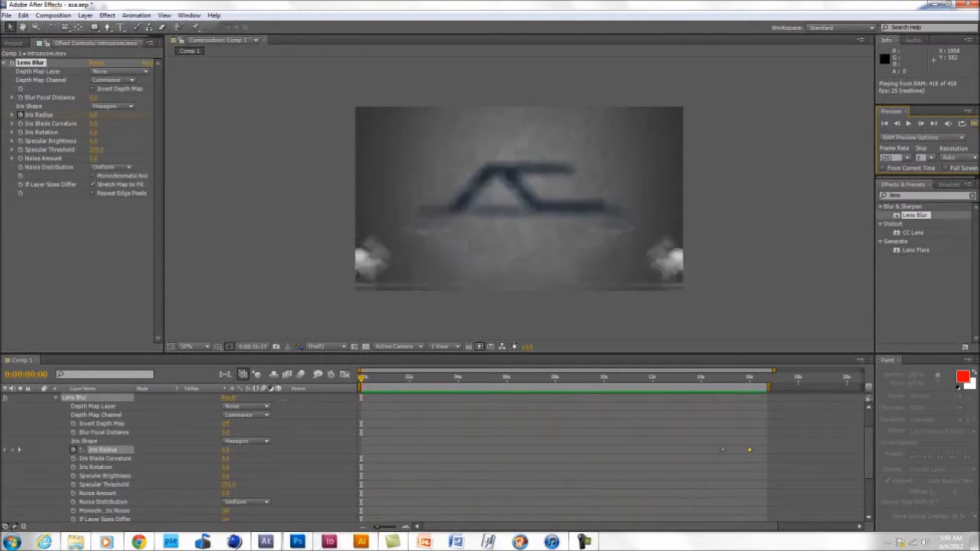
# - Save the project and add Comp 1 to the render queue with Best Settings
pyautogui.click(6, 15)
pyautogui.moveTo(49, 15)
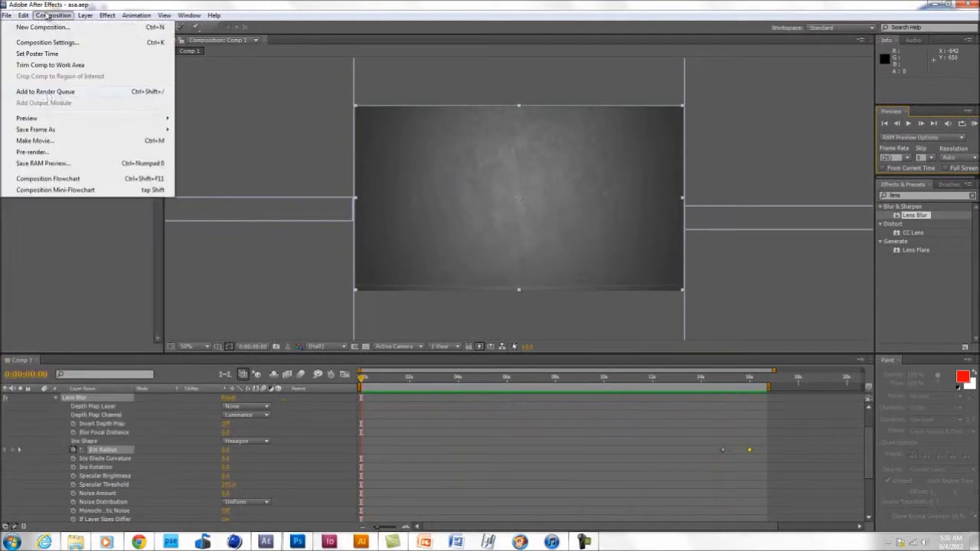
pyautogui.click(49, 91)
pyautogui.click(88, 418)
pyautogui.click(571, 397)
# - Set the output module to QuickTime format with the H.264 codec
pyautogui.click(83, 426)
pyautogui.click(437, 147)
pyautogui.click(474, 350)
pyautogui.click(584, 193)
pyautogui.click(528, 158)
pyautogui.click(549, 275)
pyautogui.click(518, 417)
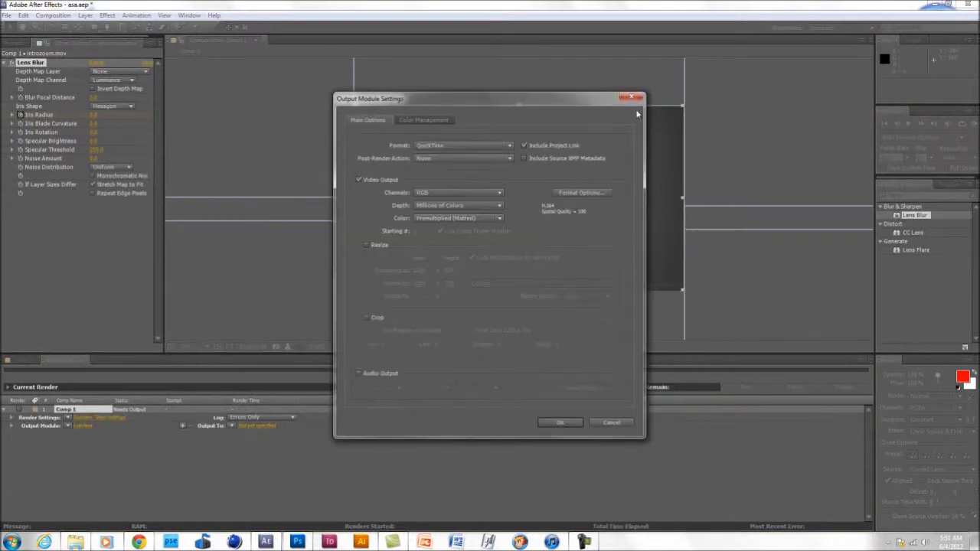
pyautogui.click(560, 422)
# - Choose the destination folder for the rendered movie and name the output file jdfgdf
pyautogui.click(244, 426)
pyautogui.click(28, 162)
pyautogui.doubleClick(90, 177)
pyautogui.doubleClick(92, 266)
pyautogui.doubleClick(86, 84)
pyautogui.click(189, 301)
pyautogui.write('jdfgdf')
pyautogui.click(280, 298)
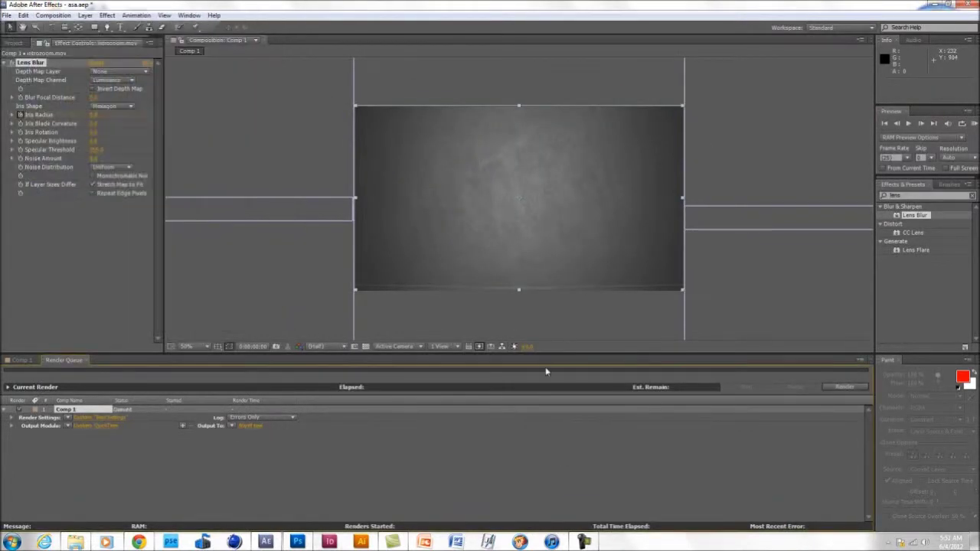